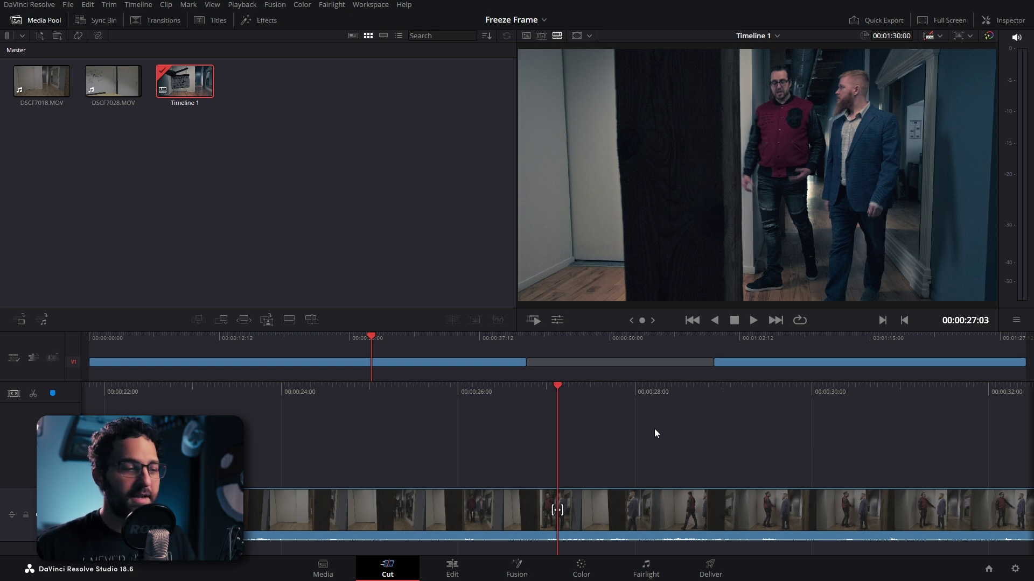
Set the clip's speed to 0.00 in the Speed tool from 00:00:27:03 onward.
click(561, 315)
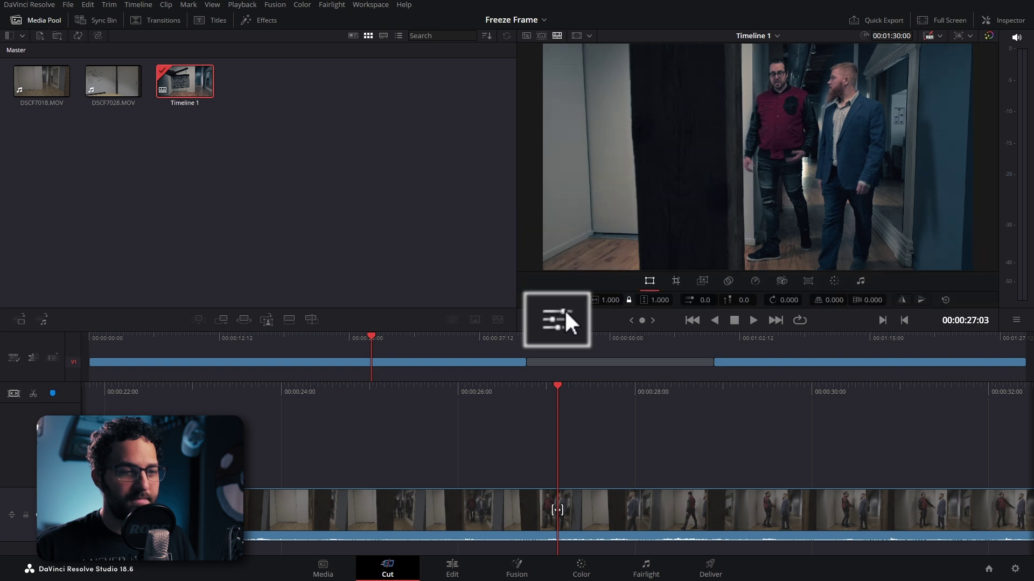
click(758, 280)
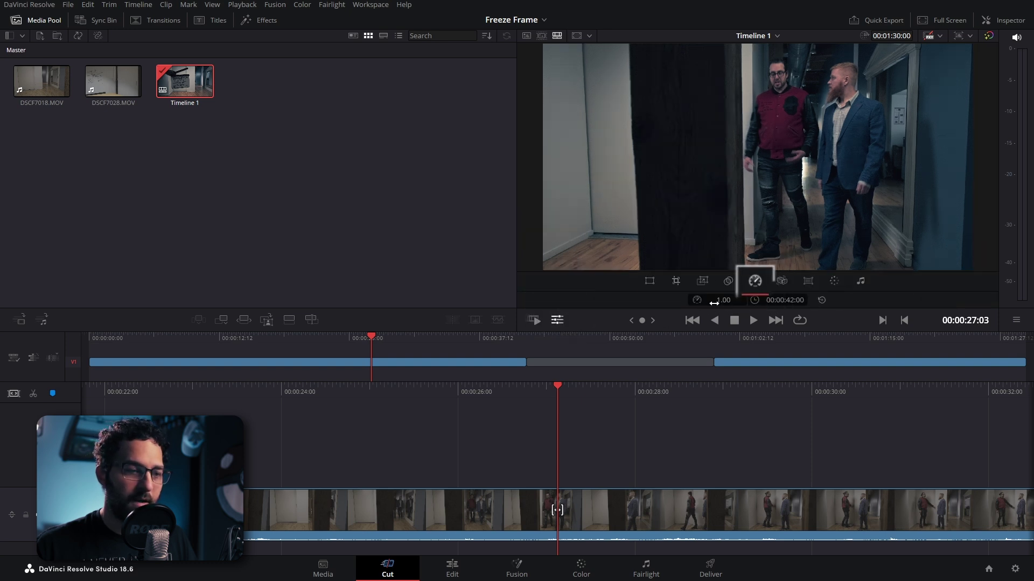
drag(550, 386, 512, 380)
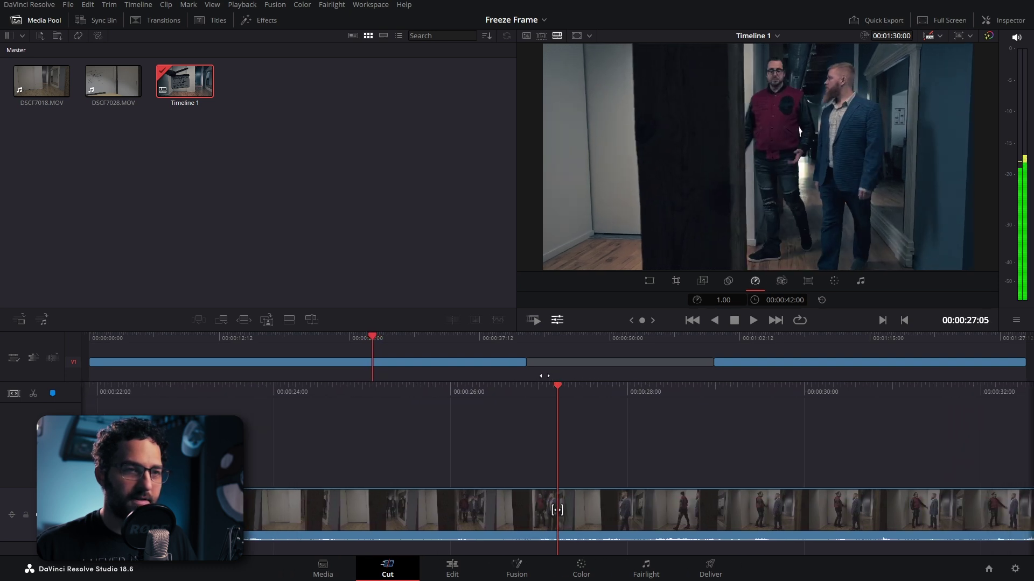
drag(512, 379, 557, 380)
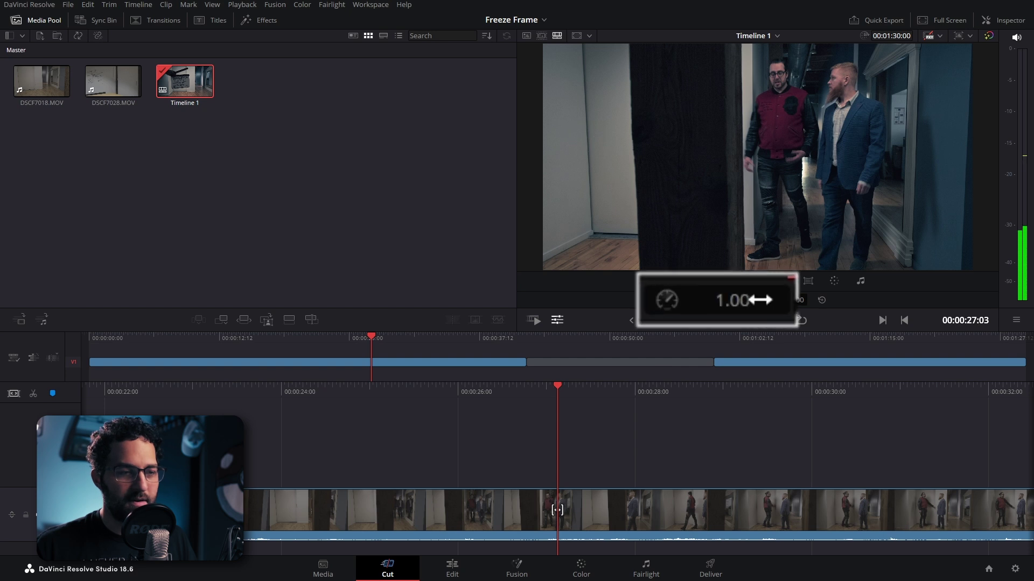
click(736, 300)
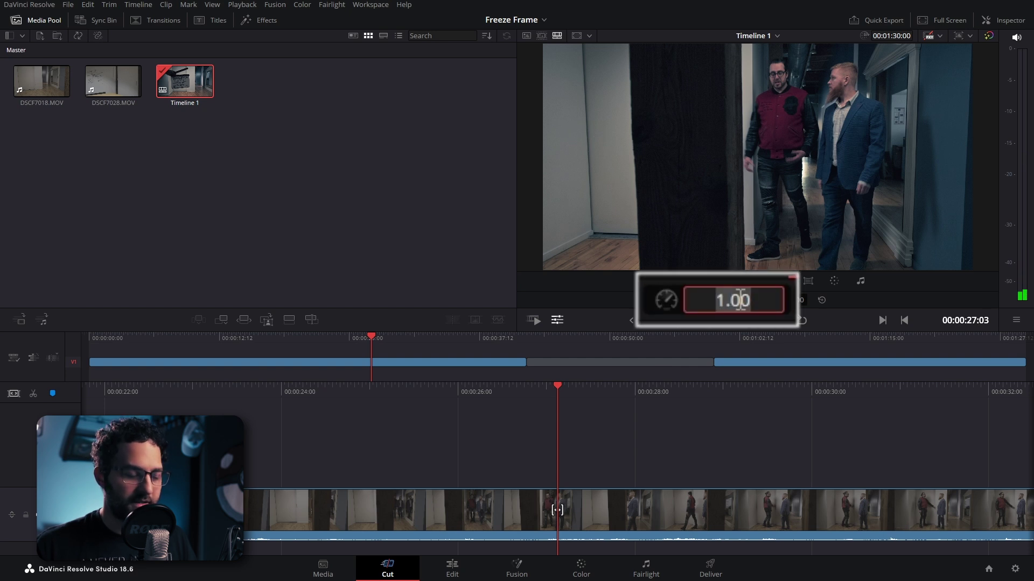
text(0)
key(Return)
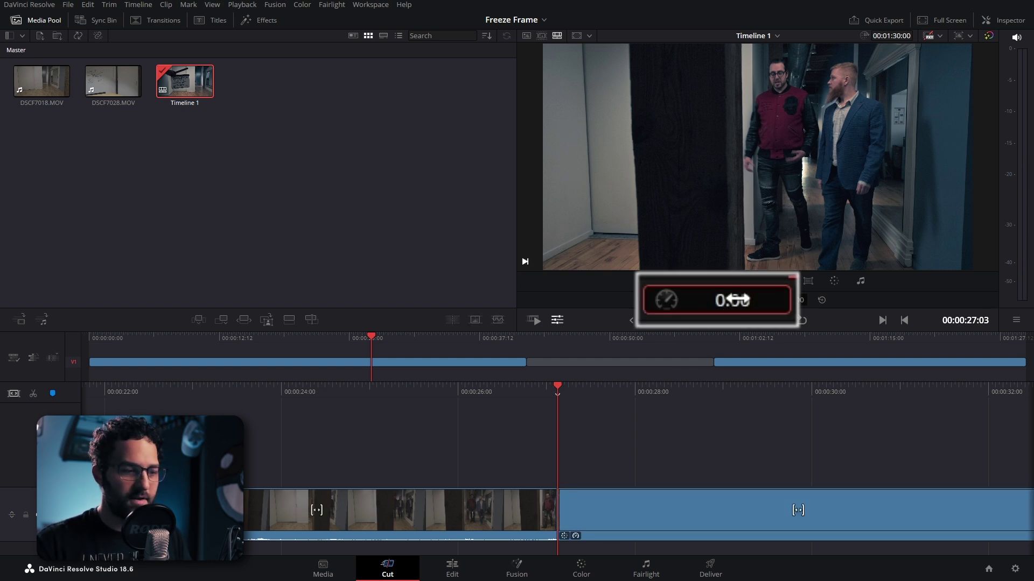
scroll(622, 504, up, 1)
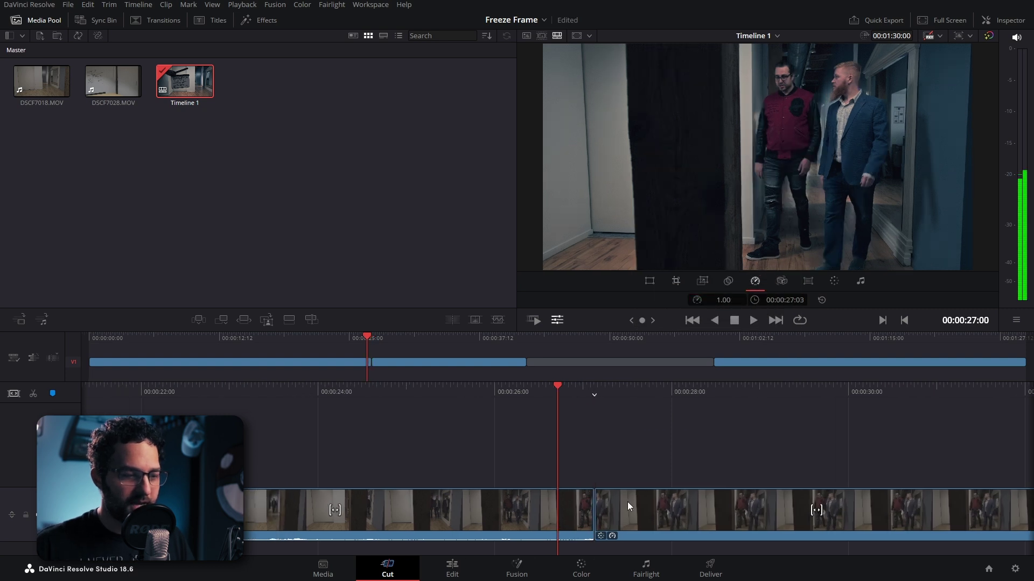
scroll(597, 508, up, 2)
scroll(597, 509, down, 2)
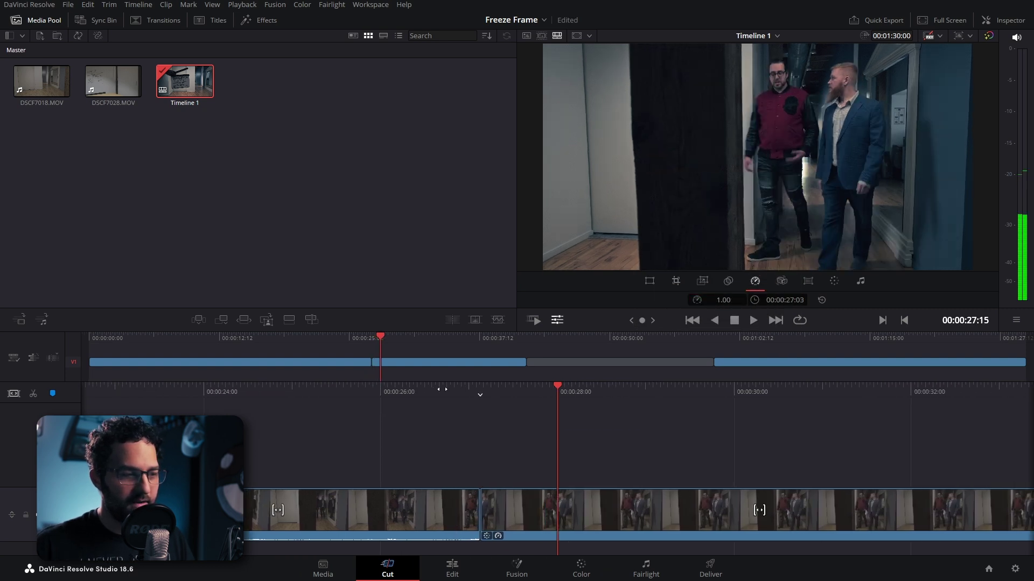
scroll(598, 508, down, 3)
scroll(598, 508, down, 2)
scroll(598, 508, down, 3)
scroll(565, 510, down, 2)
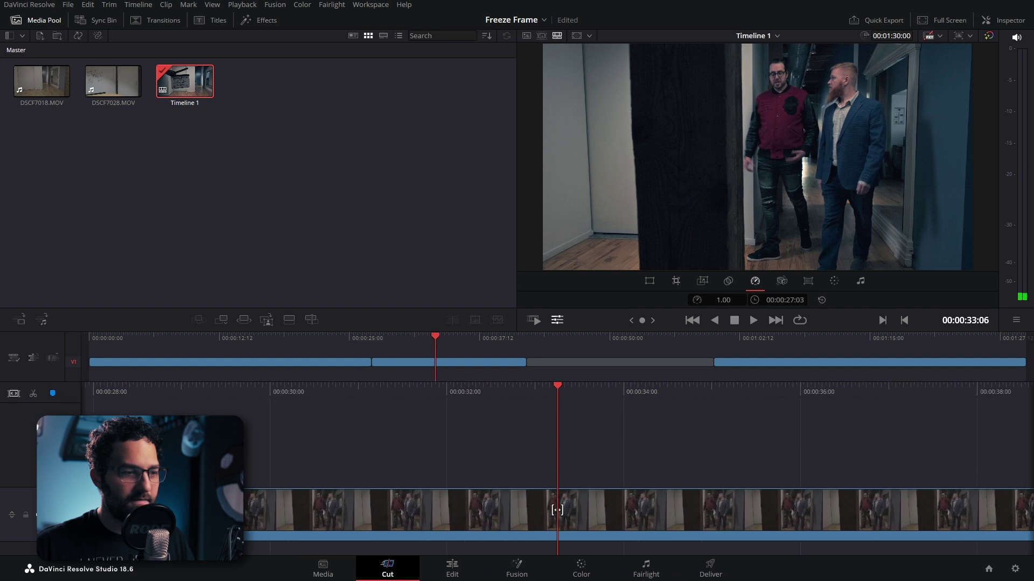
scroll(566, 510, down, 3)
scroll(561, 510, down, 3)
scroll(557, 510, down, 2)
scroll(557, 510, down, 2)
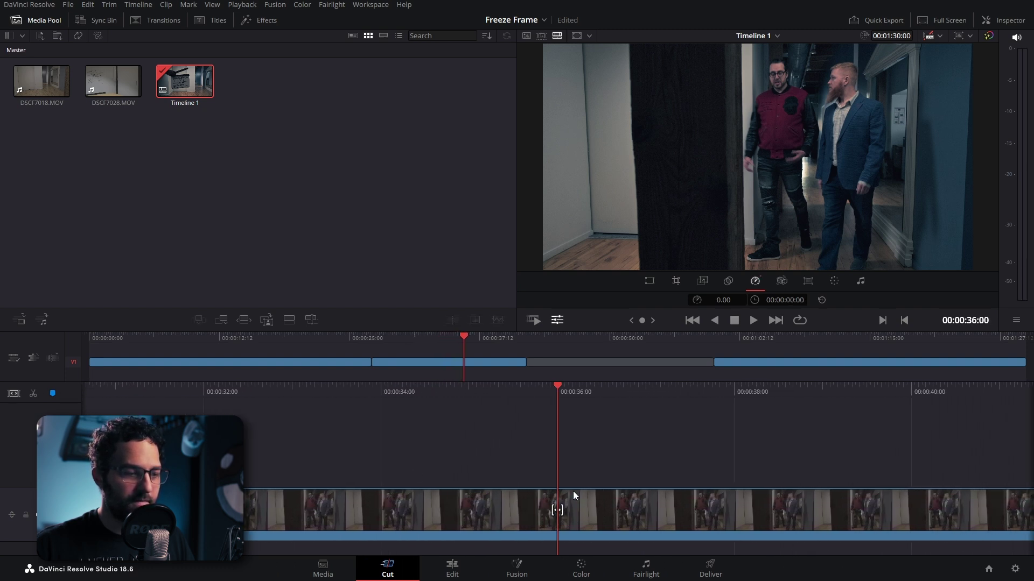
Split the clip at 00:00:36:00, set the later part's speed to 1, and extend its end eight frames.
click(612, 510)
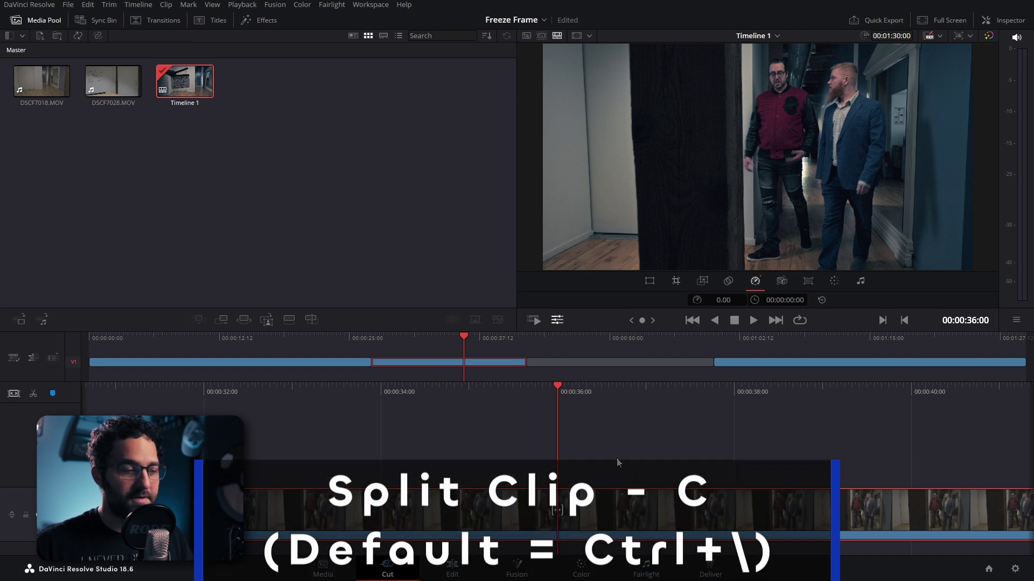
key(c)
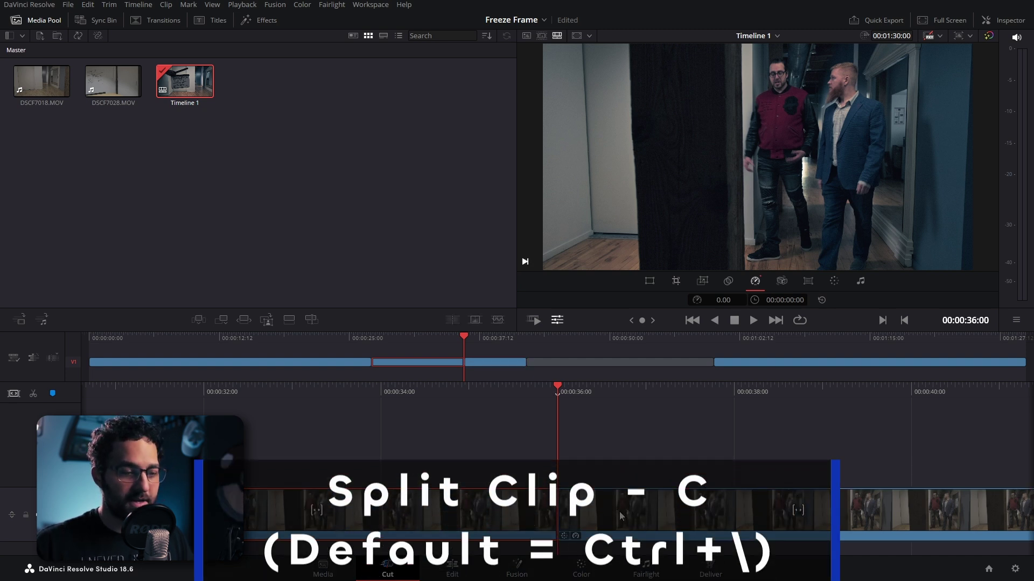
click(638, 507)
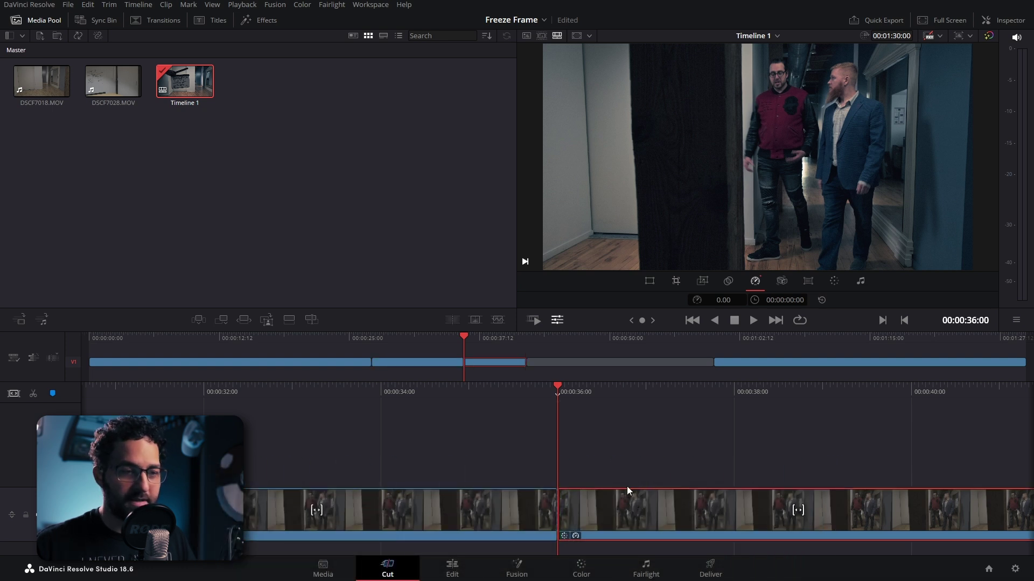
click(727, 299)
text(1)
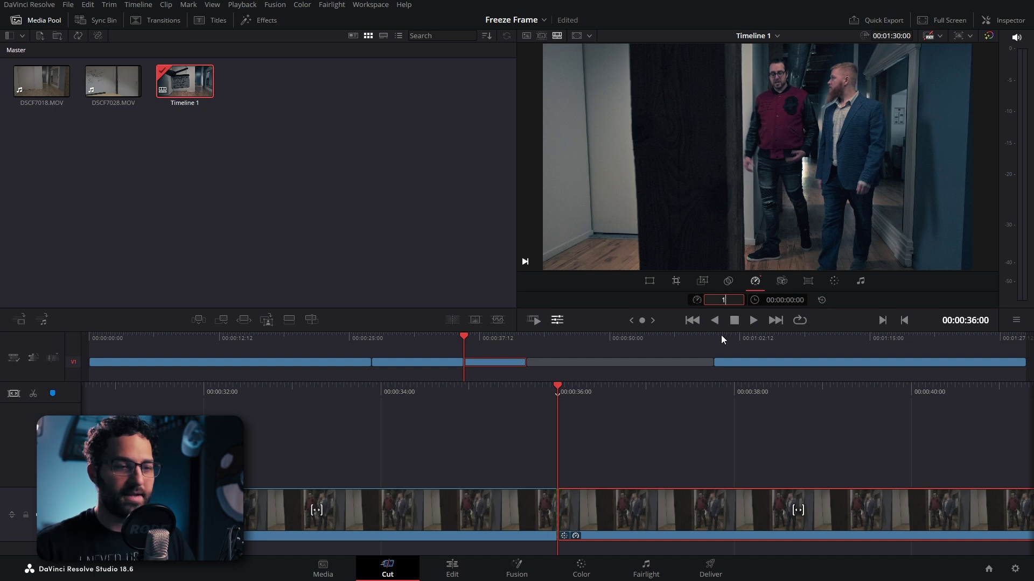
key(Return)
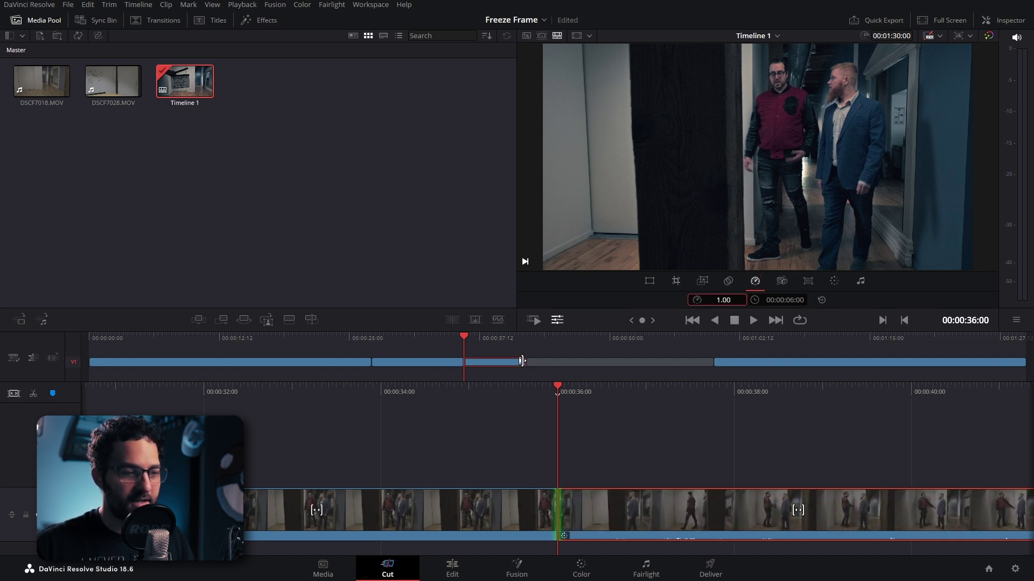
click(521, 361)
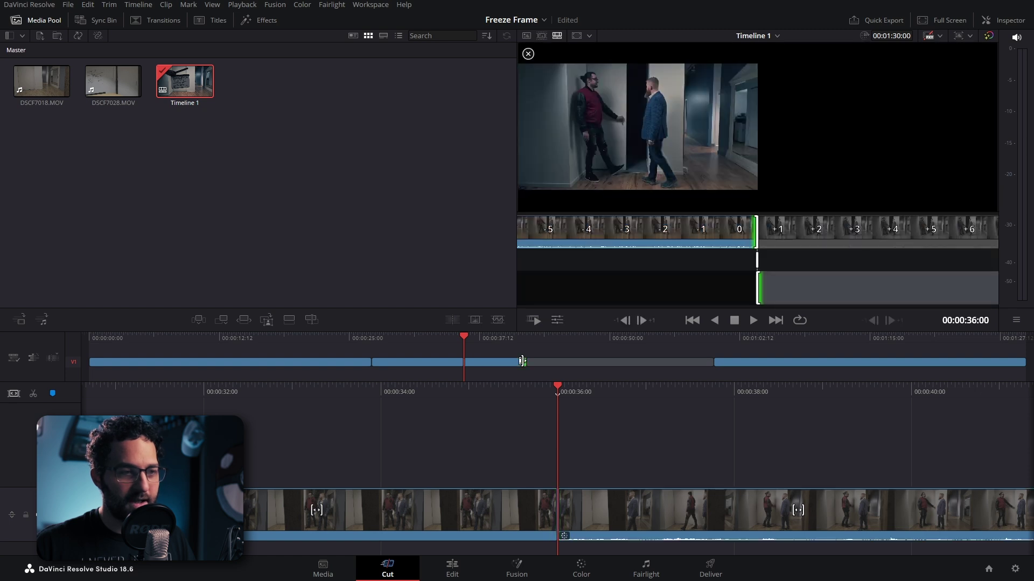
drag(521, 361, 620, 358)
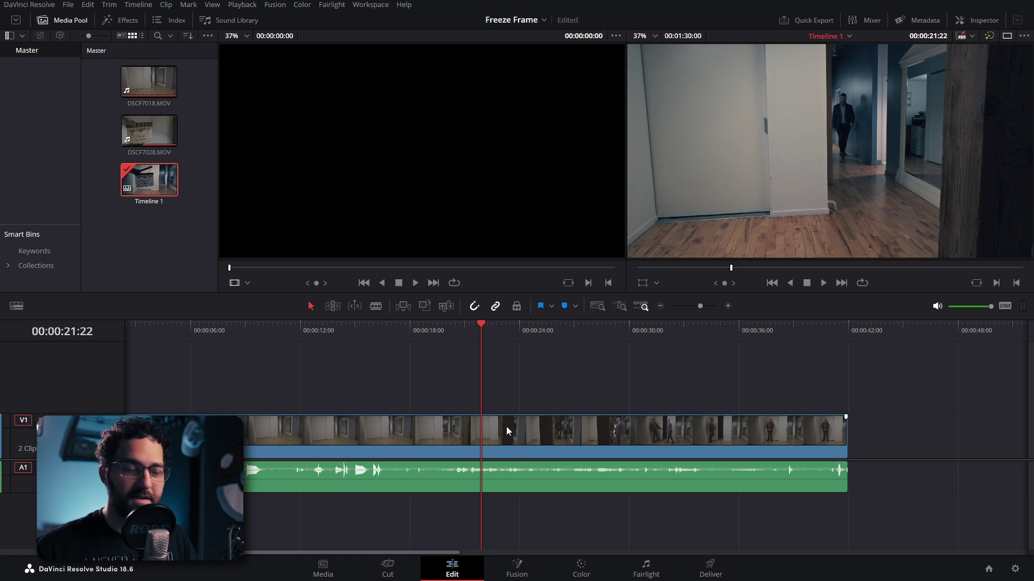
Split DSCF7018.MOV at 00:00:22:07 with Ctrl+B and select the later part.
drag(449, 344, 489, 347)
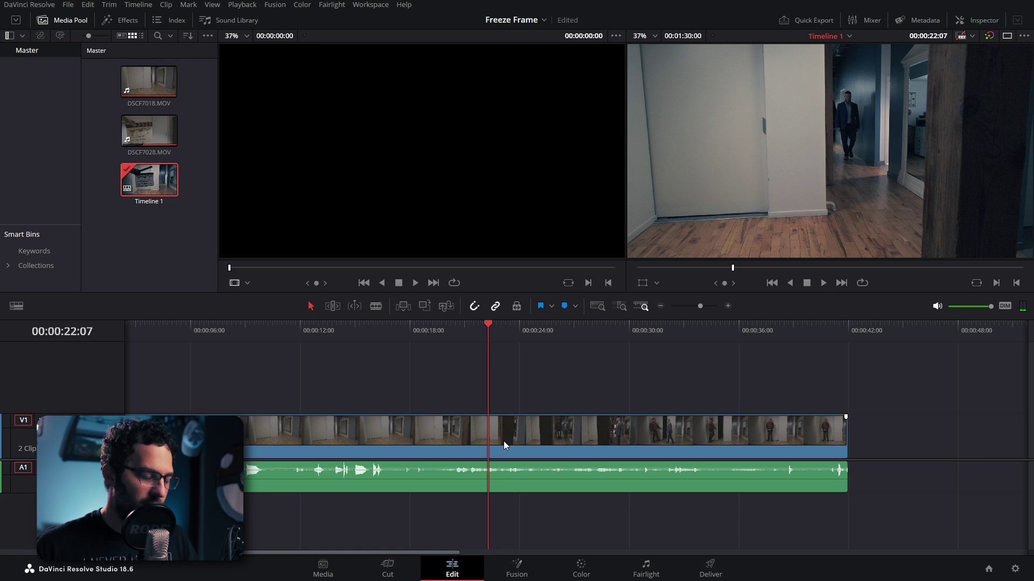
key(ctrl+b)
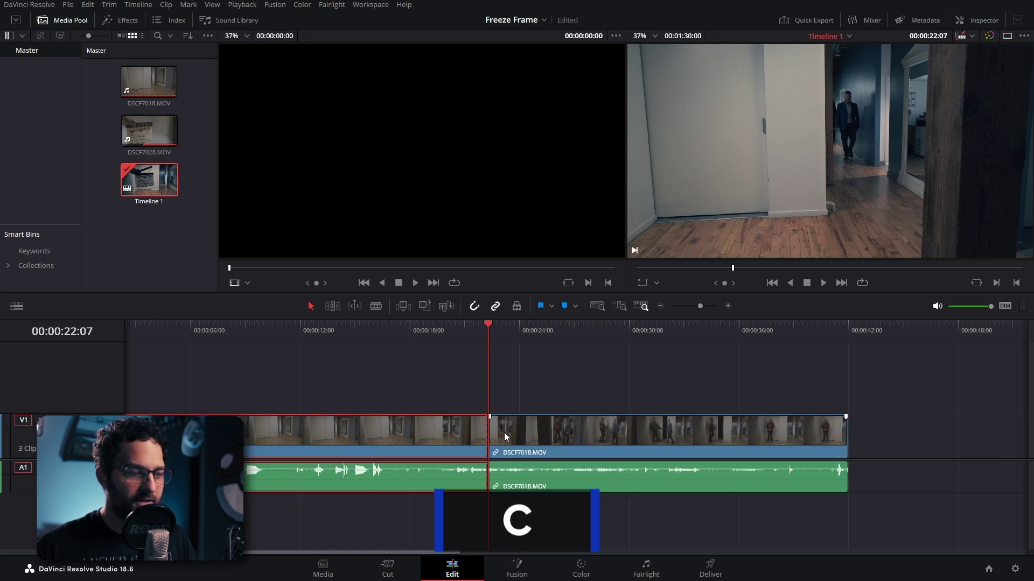
click(504, 432)
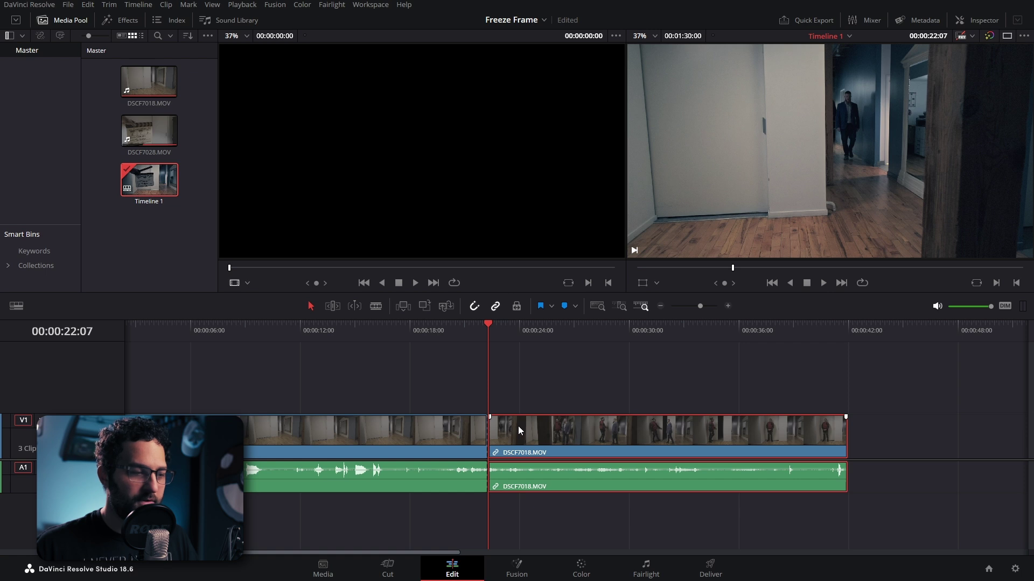
Apply Freeze Frame to the later part via Change Clip Speed and scrub to check it.
right_click(518, 427)
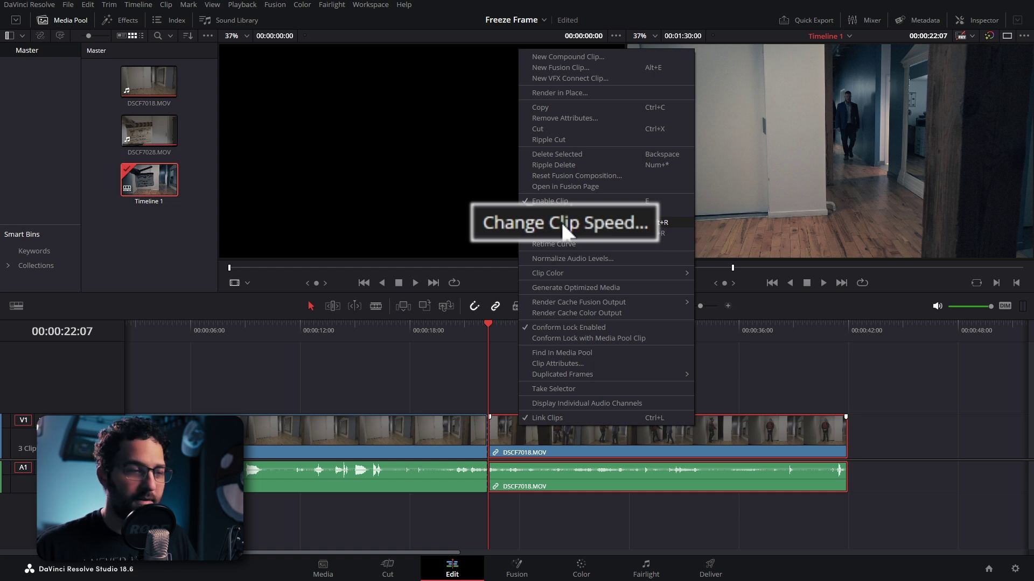
click(577, 221)
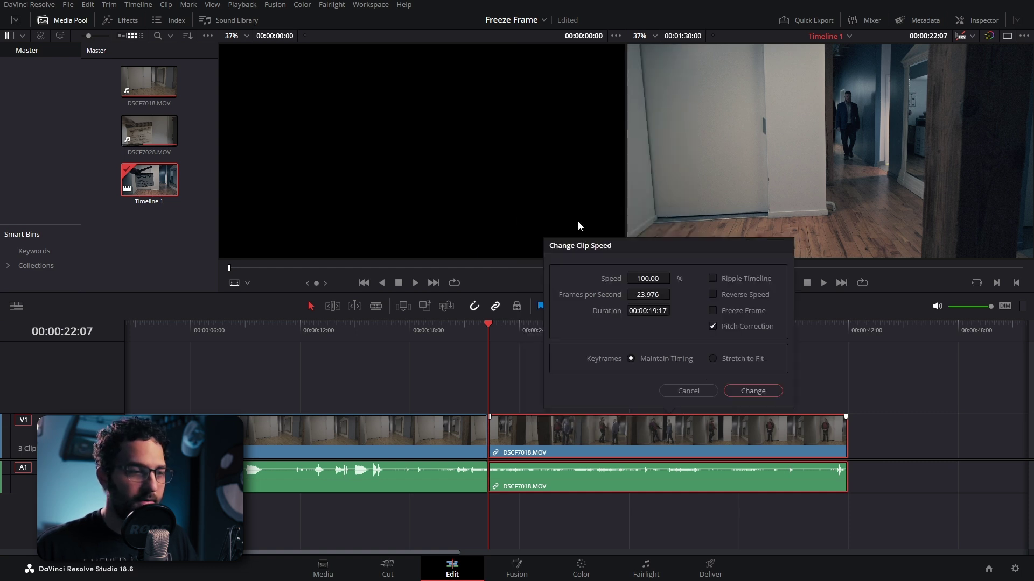
click(712, 311)
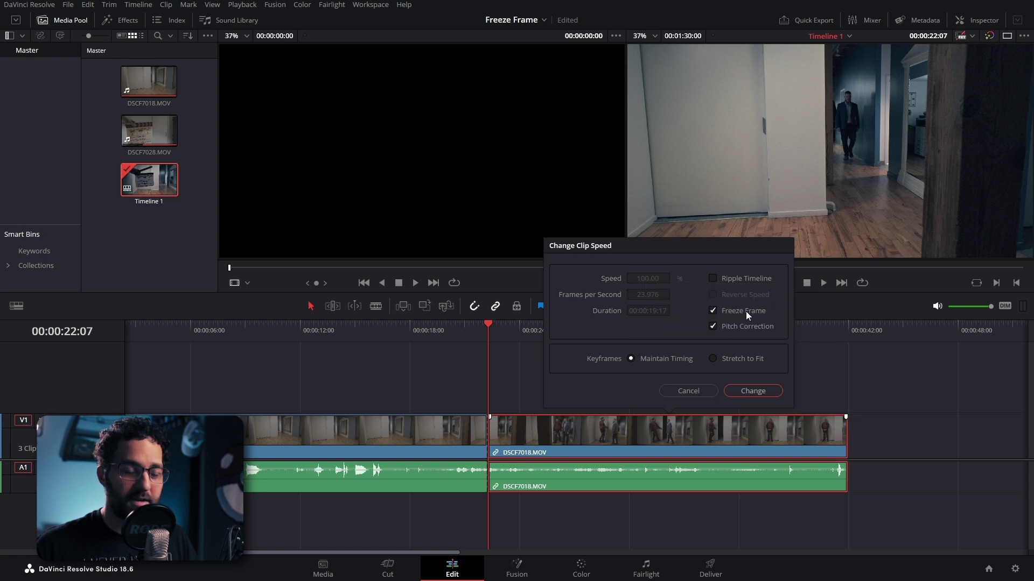
click(746, 390)
drag(468, 341, 579, 358)
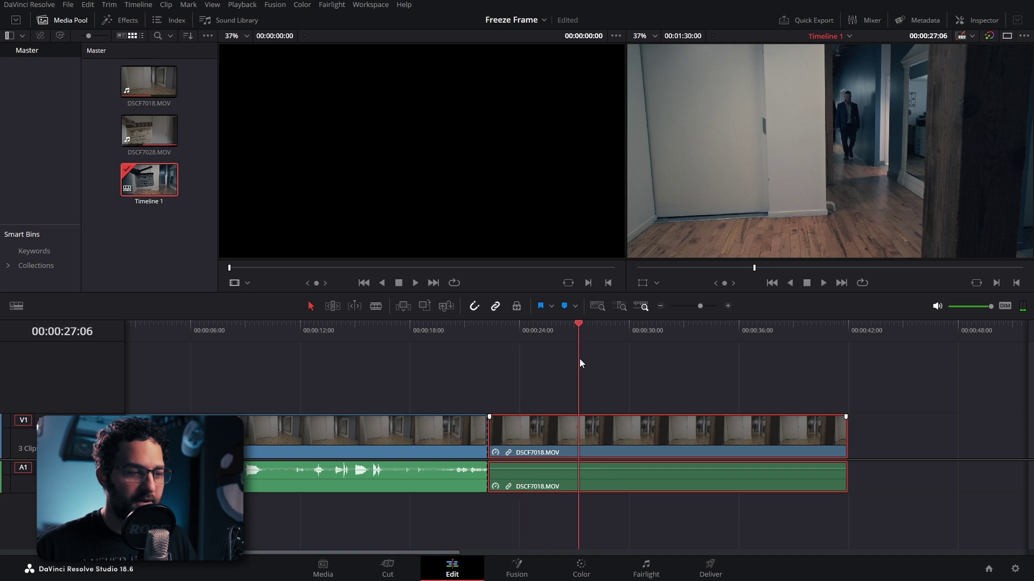
key(Left)
key(Left)
key(Left)
Split at 27:02 and switch Freeze Frame off in Change Clip Speed.
key(ctrl+b)
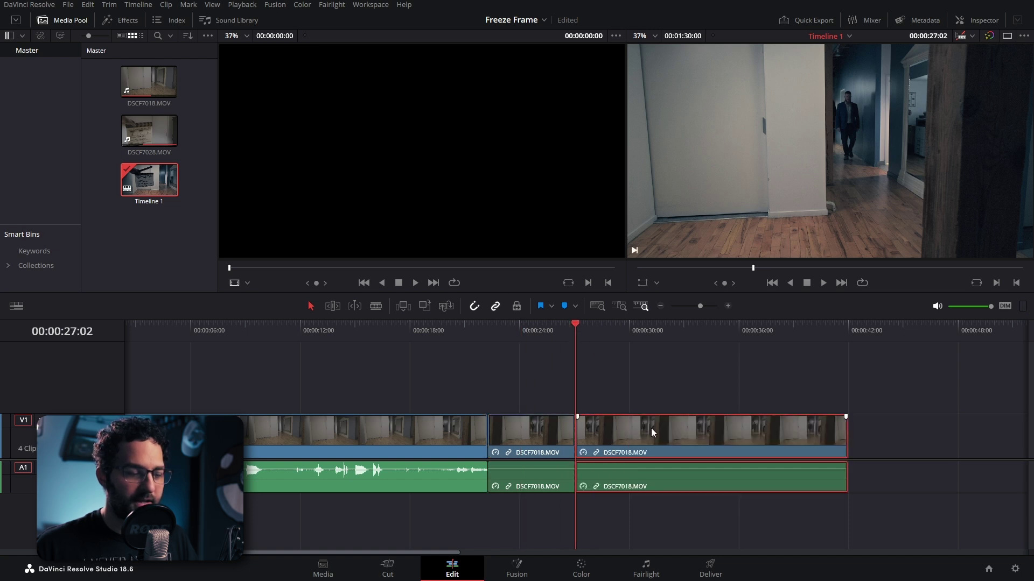
right_click(632, 430)
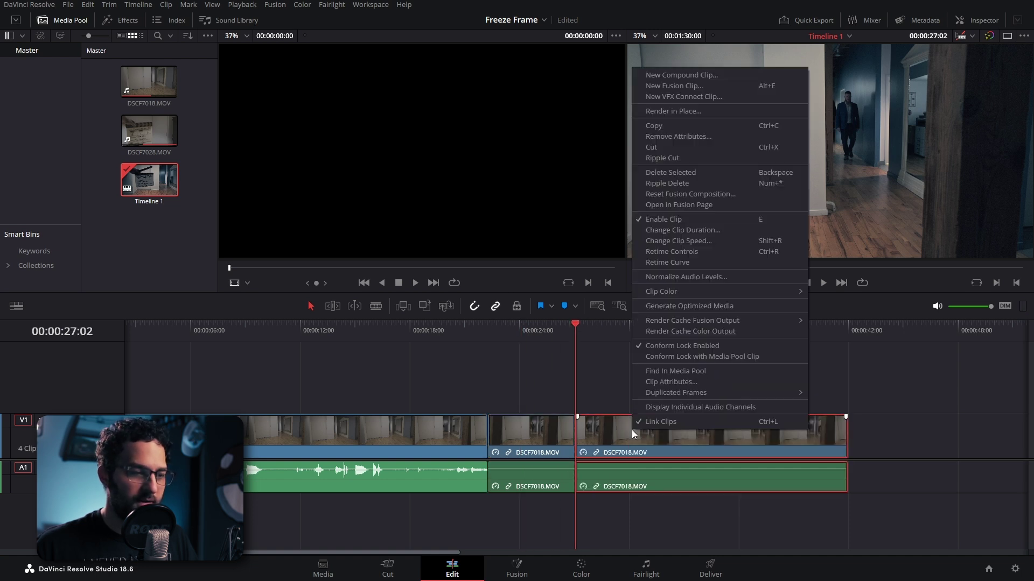
click(694, 243)
click(756, 312)
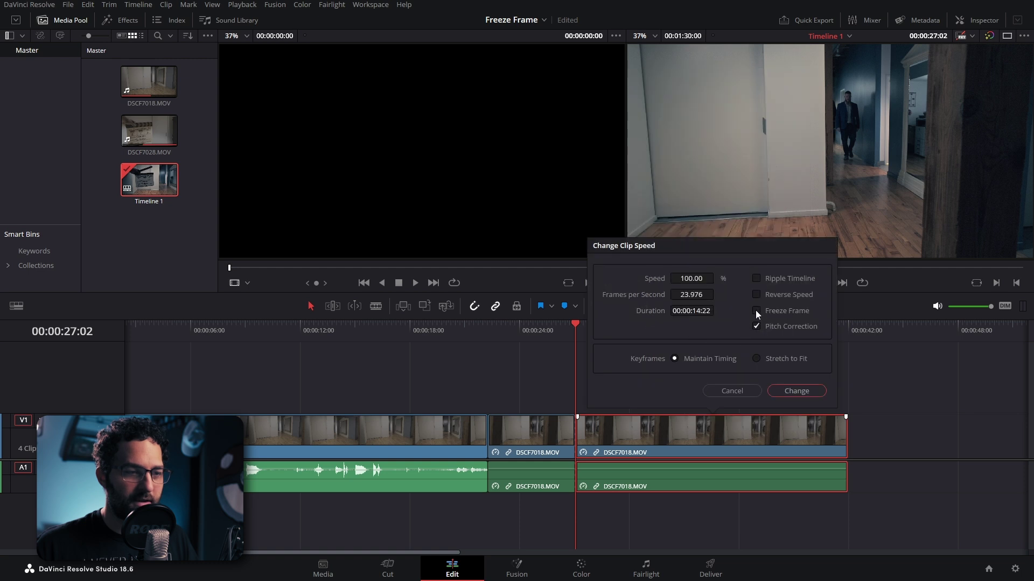
click(789, 391)
Scrub past the cut to preview the footage, then undo back to one continuous clip.
drag(554, 334, 612, 336)
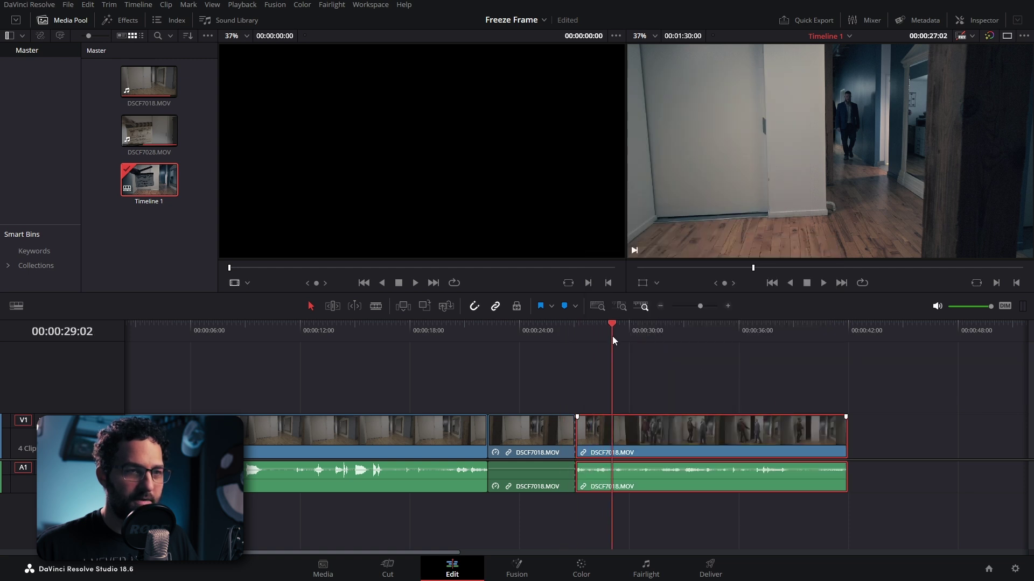
drag(612, 336, 694, 352)
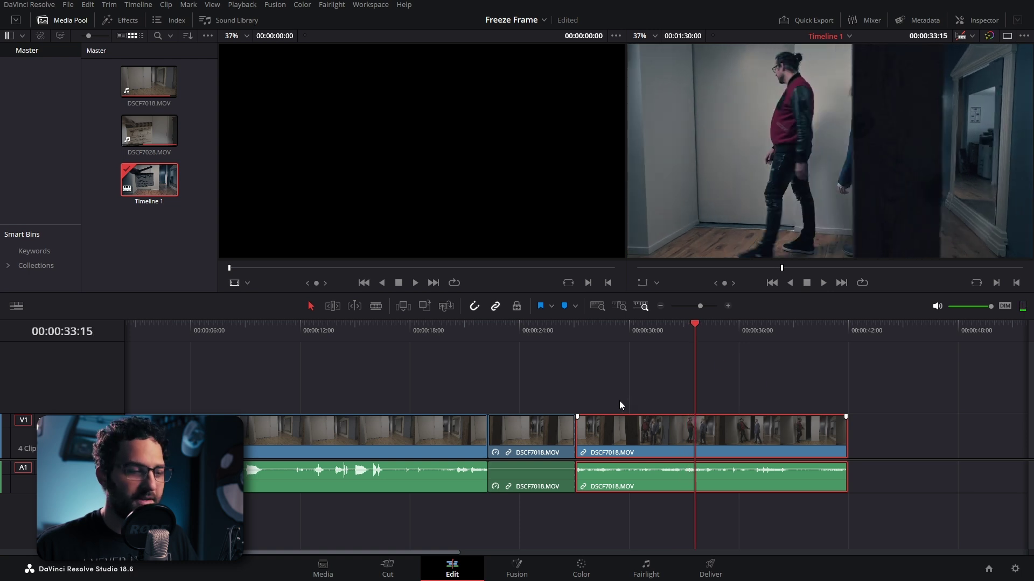
key(ctrl+z)
key(ctrl+z)
key(ctrl+z)
key(ctrl+z)
key(ctrl+z)
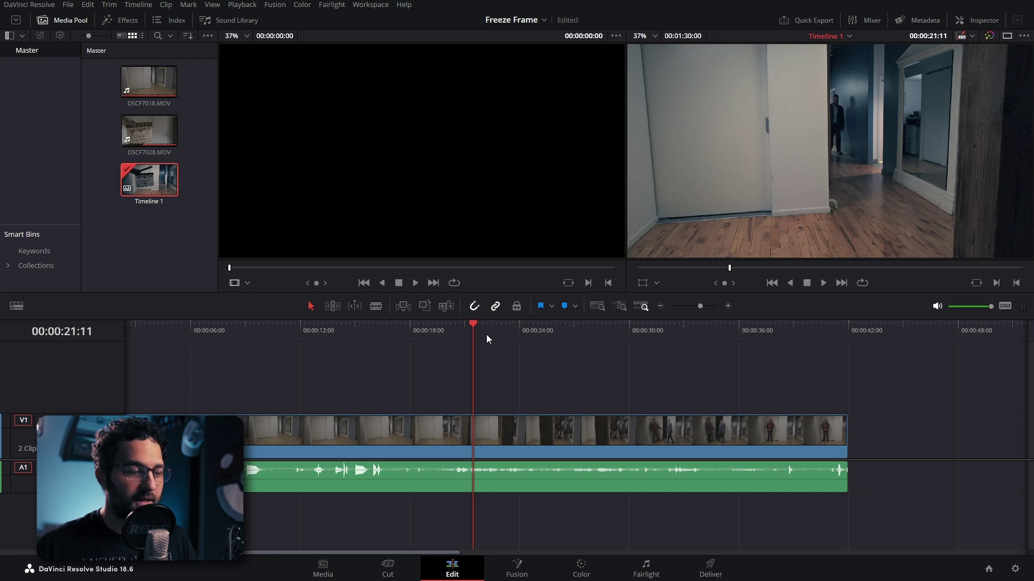
Split the clip at the playhead, try a Shift+F freeze frame, then undo it.
click(488, 445)
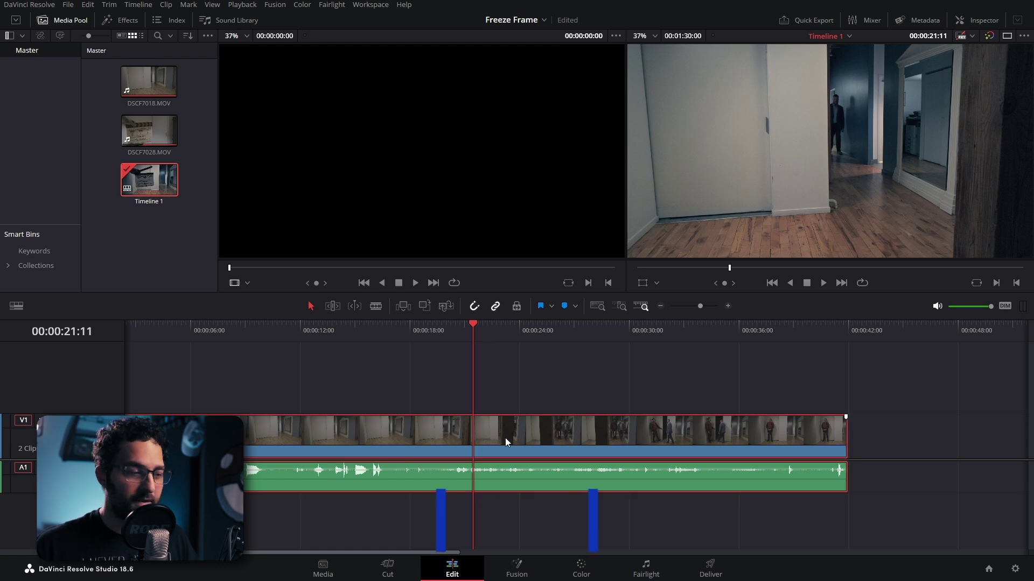
key(ctrl+b)
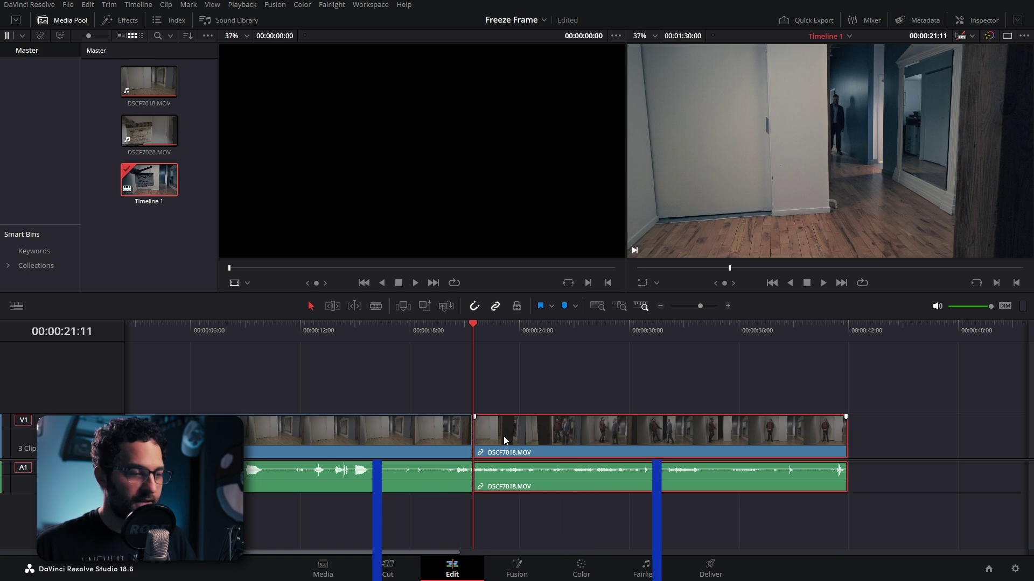
key(shift+f)
mouse_move(488, 331)
mouse_down()
mouse_move(505, 335)
mouse_move(499, 346)
mouse_up()
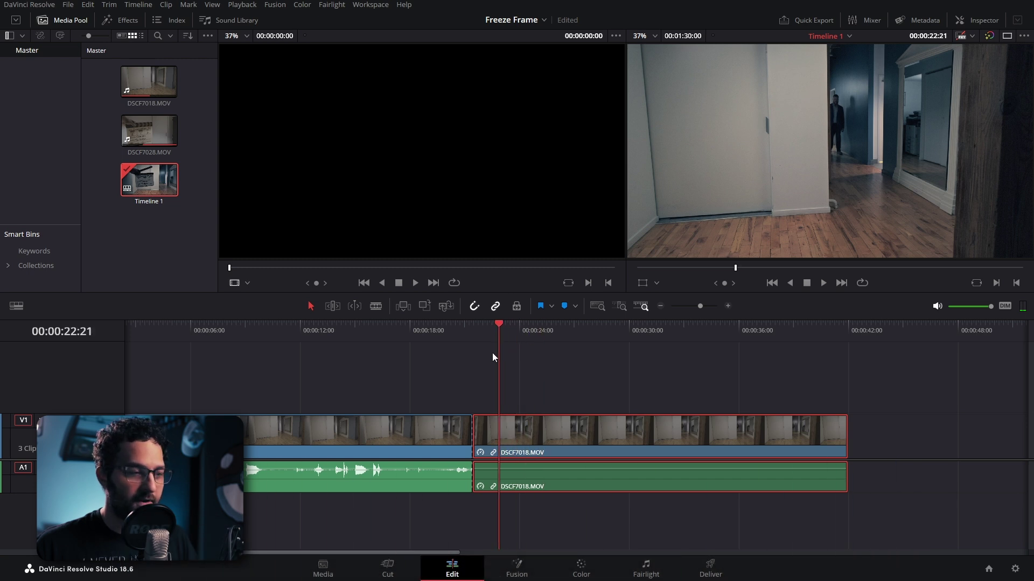
key(ctrl+z)
Freeze a later frame with Shift+F, then use Change Clip Speed to restore moving footage.
drag(491, 335, 604, 340)
key(shift+r)
key(shift+f)
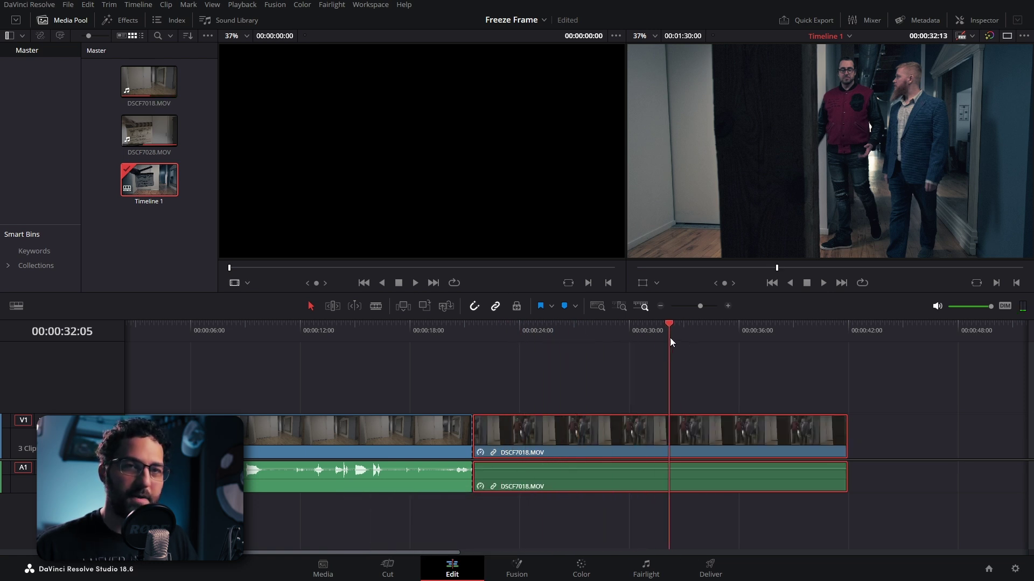
drag(605, 345, 452, 343)
right_click(535, 431)
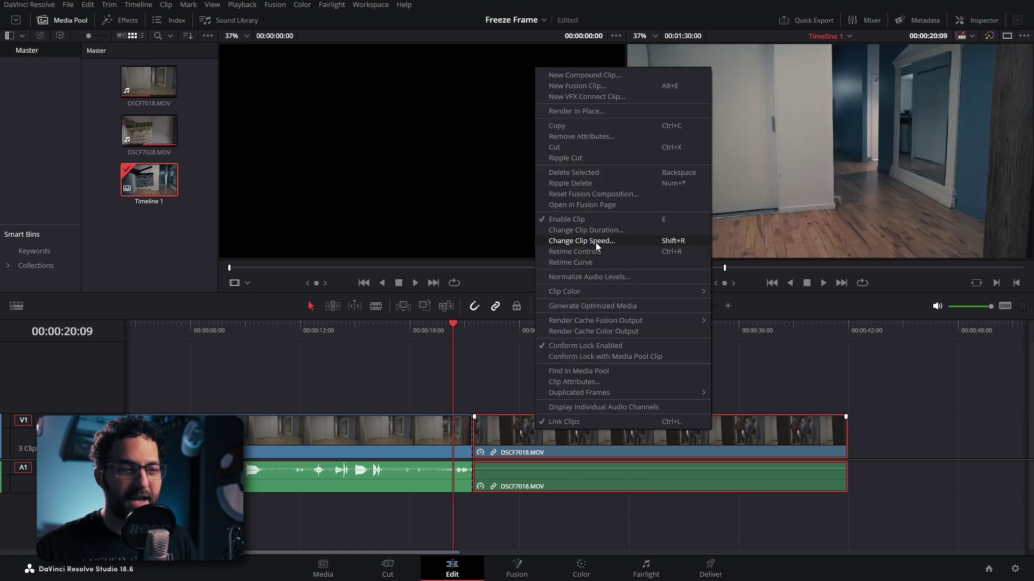
click(595, 243)
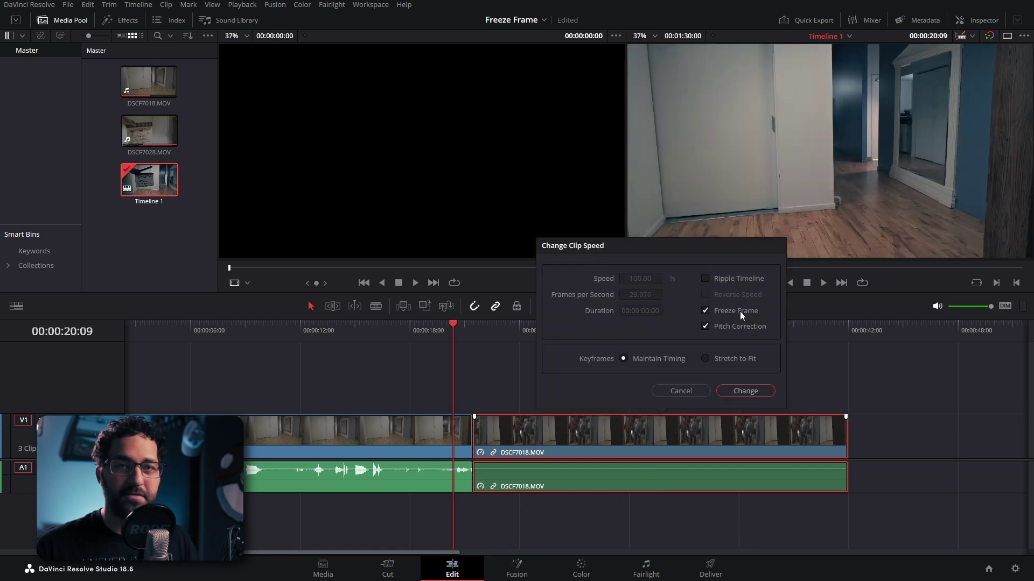
key(Return)
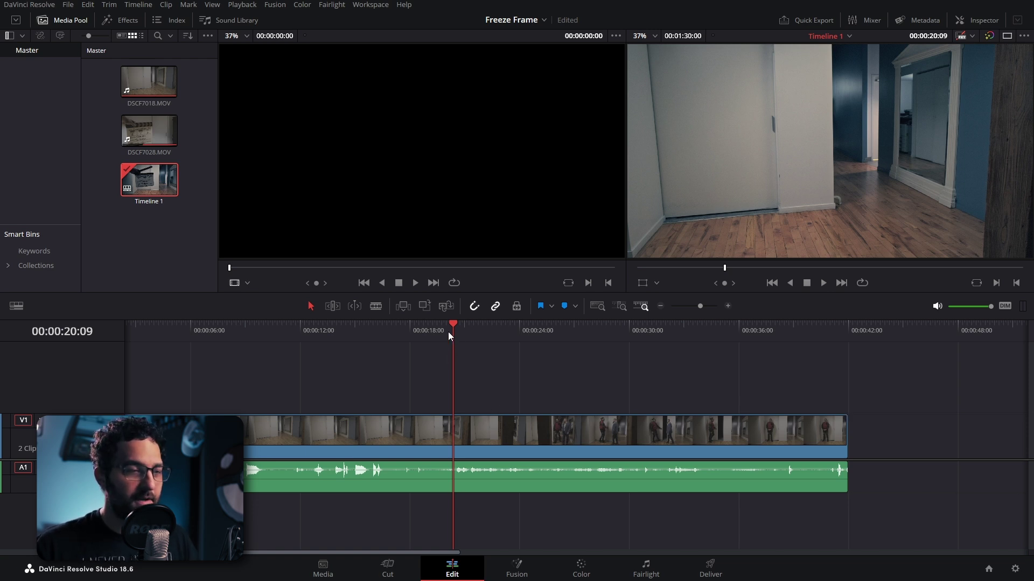
Freeze the frame at a later playhead position and lengthen the frozen segment.
drag(448, 332, 563, 333)
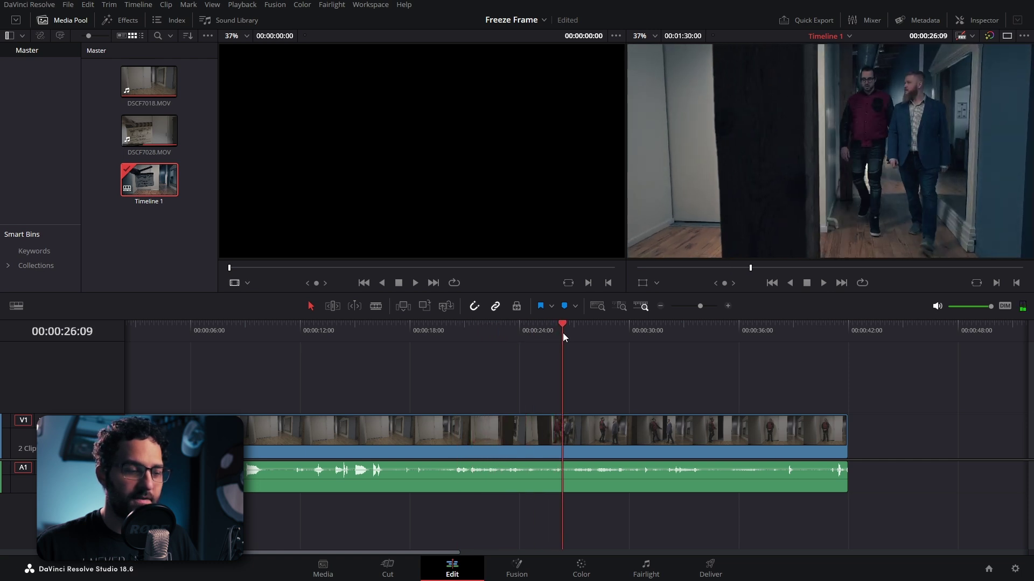
right_click(592, 433)
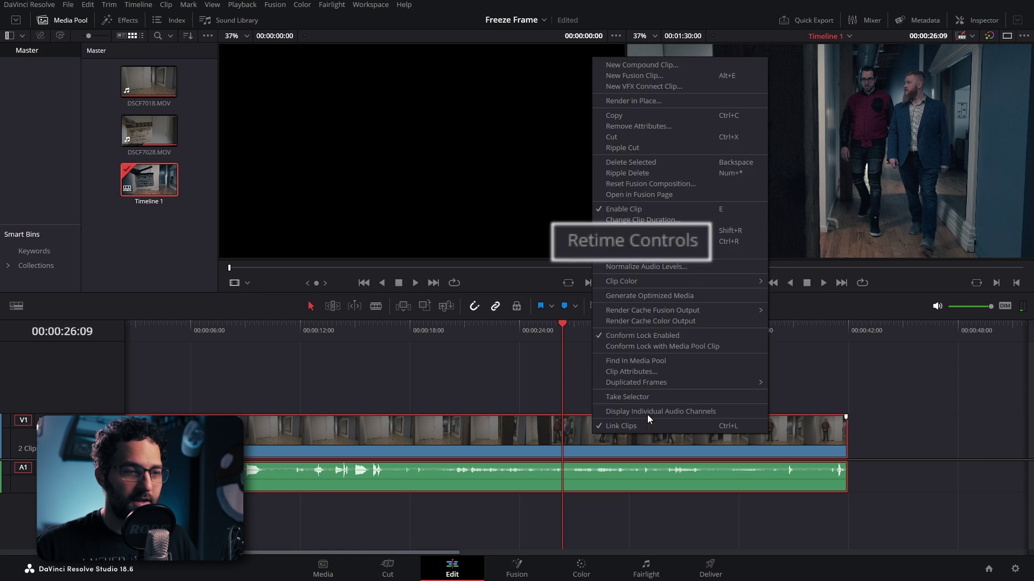
click(646, 242)
click(452, 372)
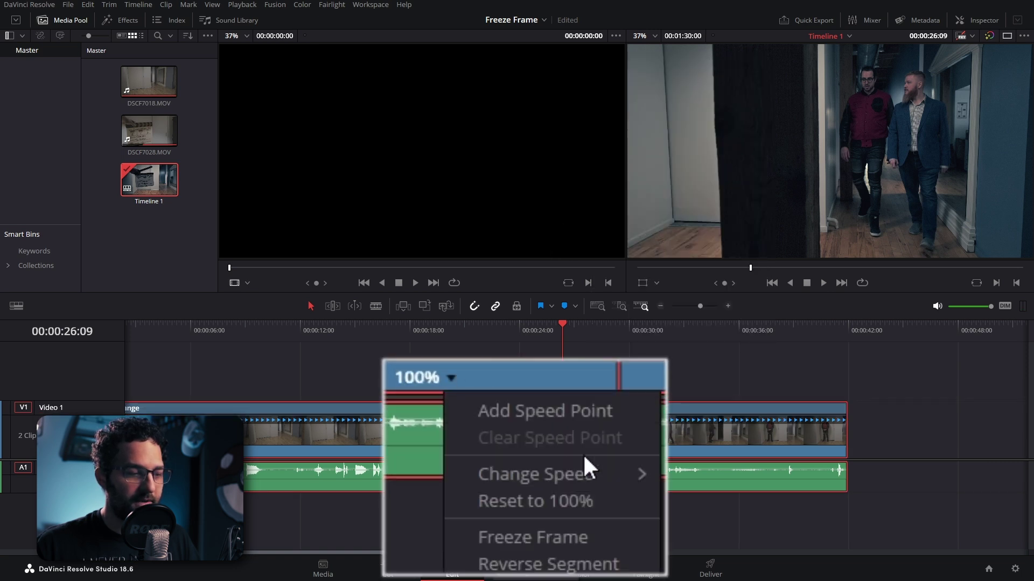
click(525, 541)
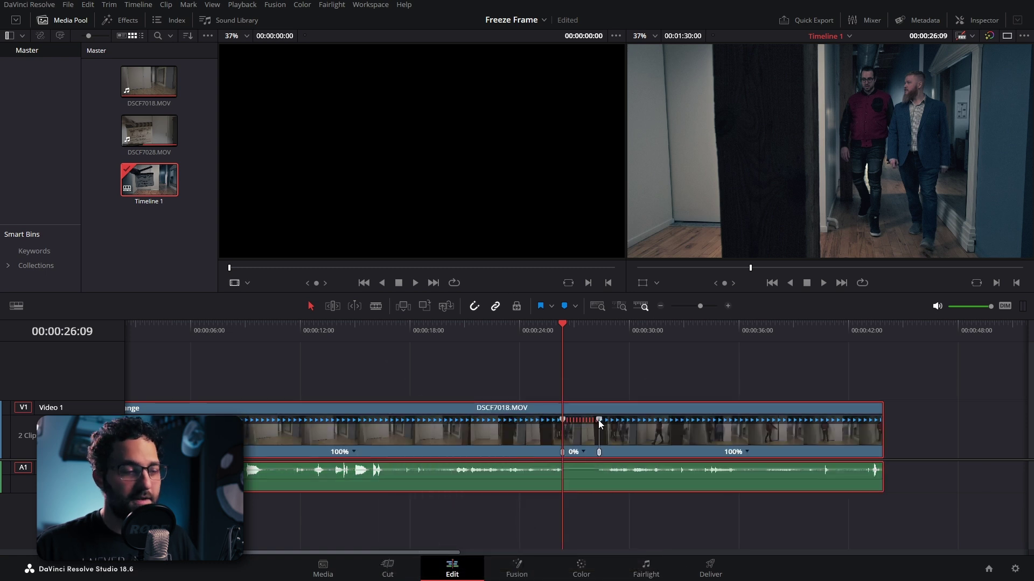
drag(598, 421, 703, 418)
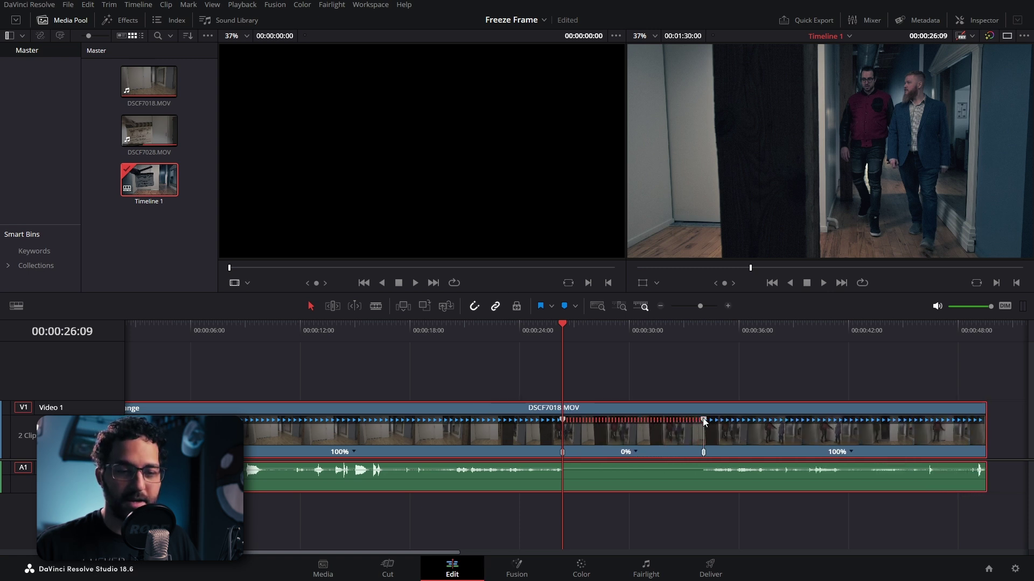
Try speeding up the footage before the freeze, undo it, and reset the clip to normal speed.
drag(563, 421, 462, 425)
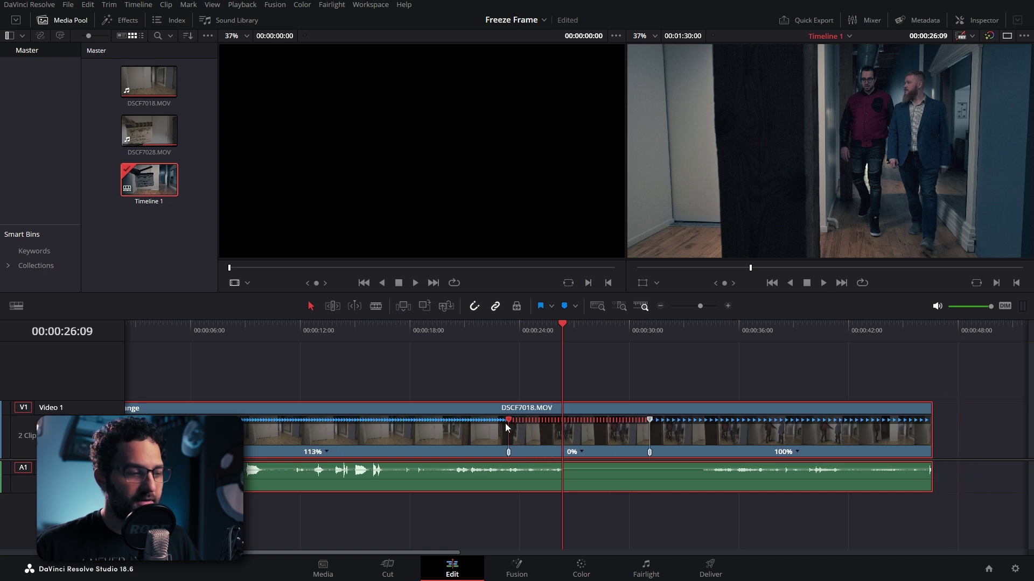
click(295, 342)
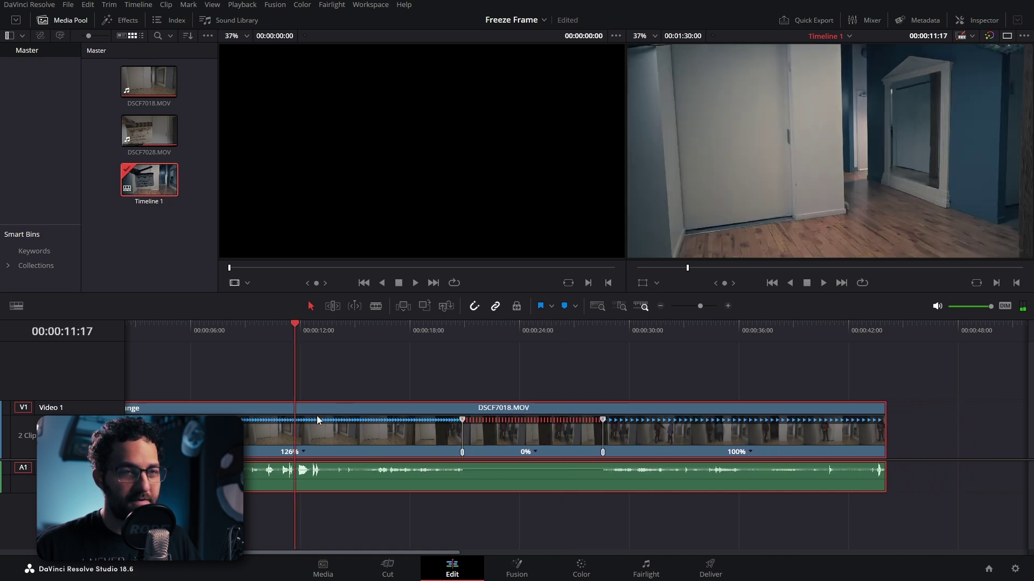
key(ctrl+z)
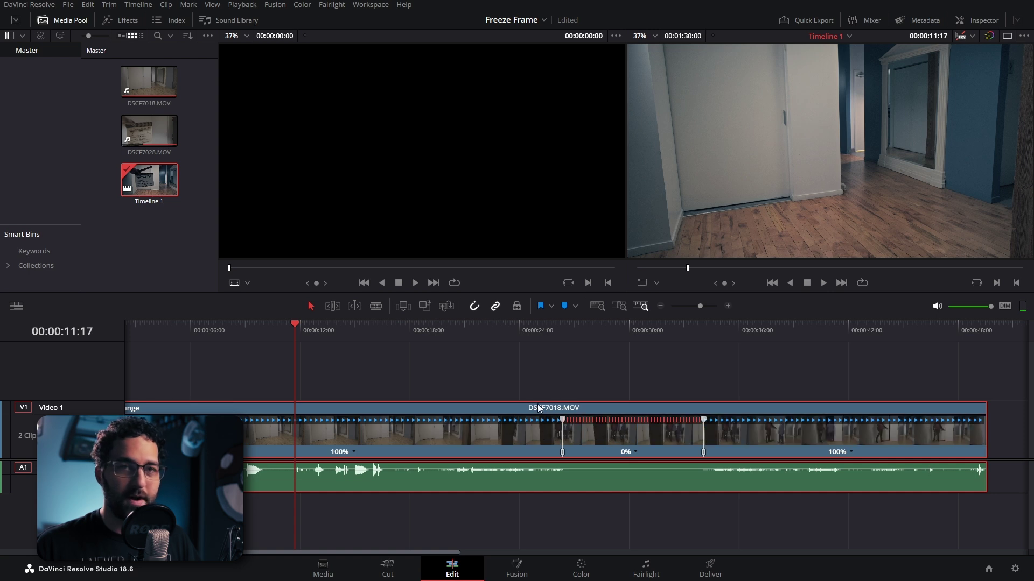
click(634, 452)
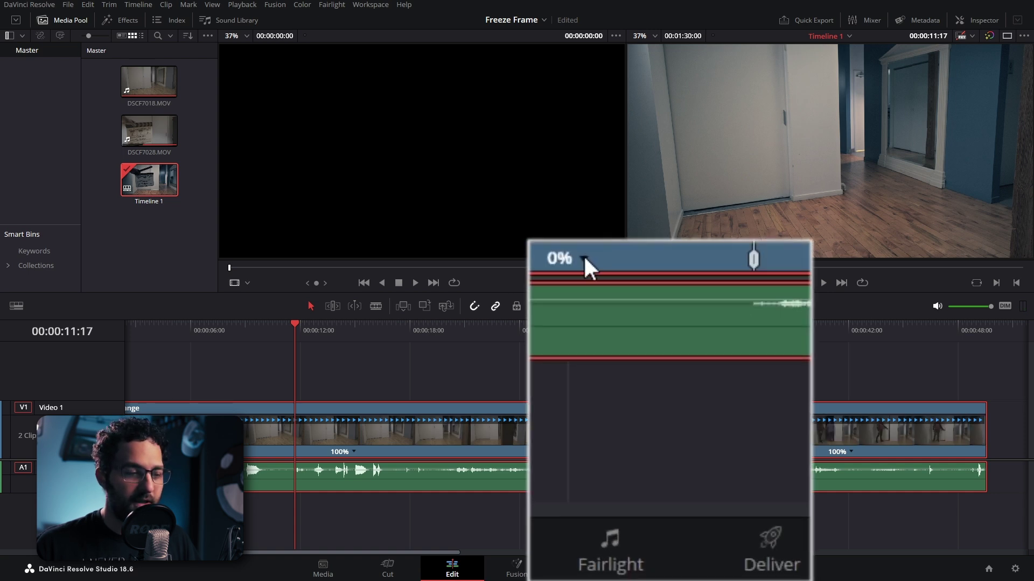
click(651, 527)
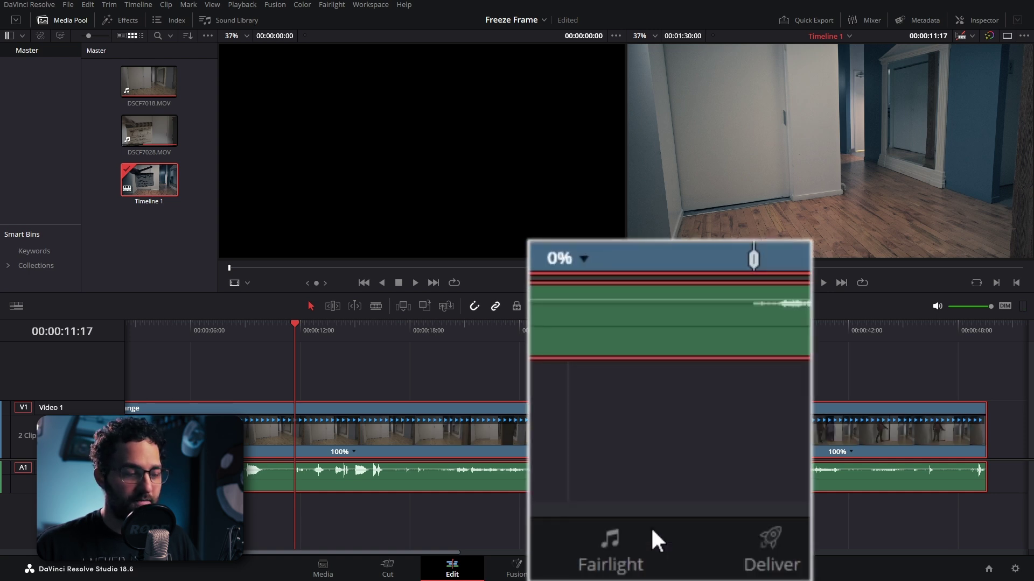
Freeze the frame at an earlier point and extend the 0% freeze-frame section.
drag(398, 341, 302, 352)
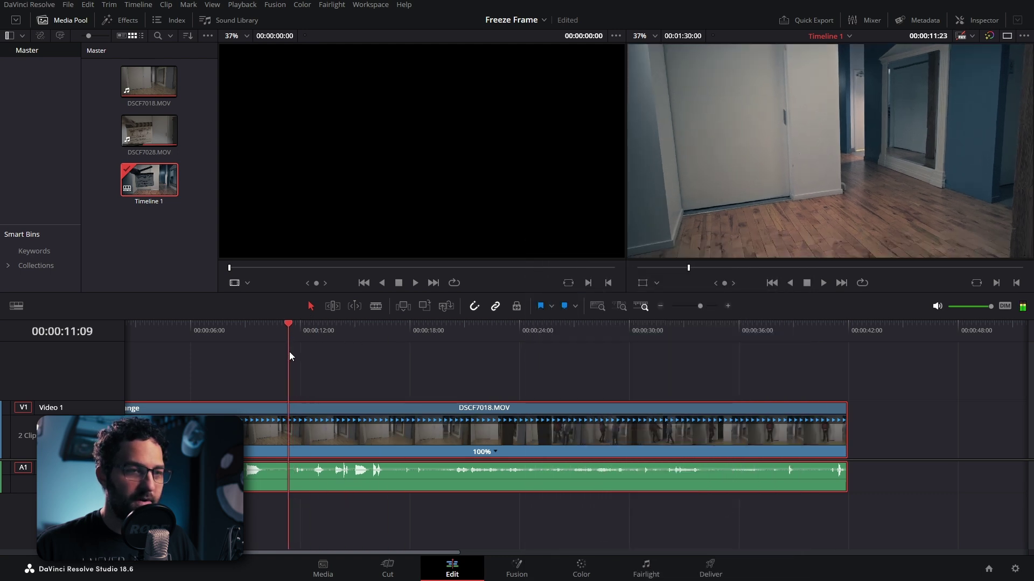
click(492, 450)
click(515, 514)
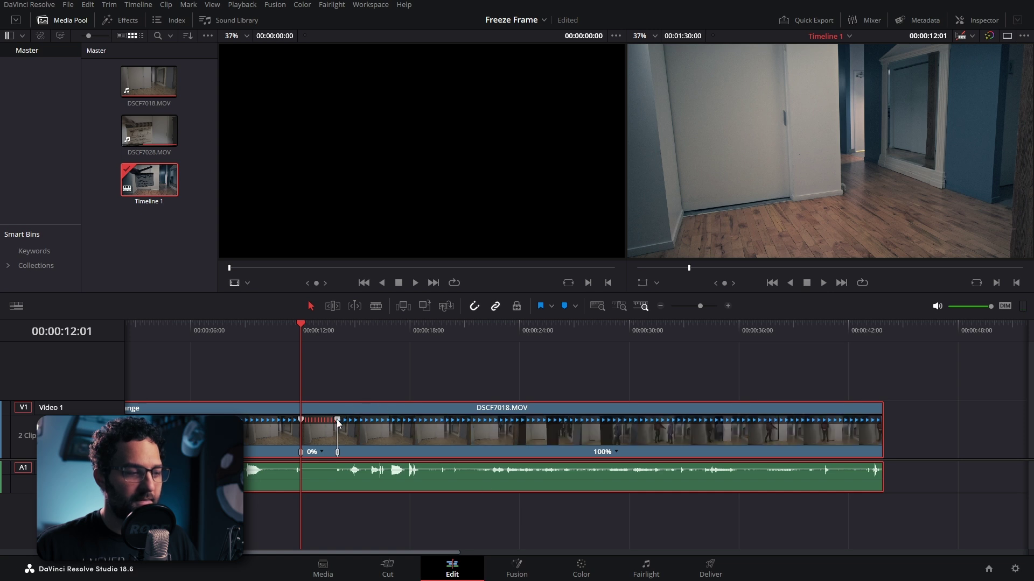
drag(337, 420, 368, 423)
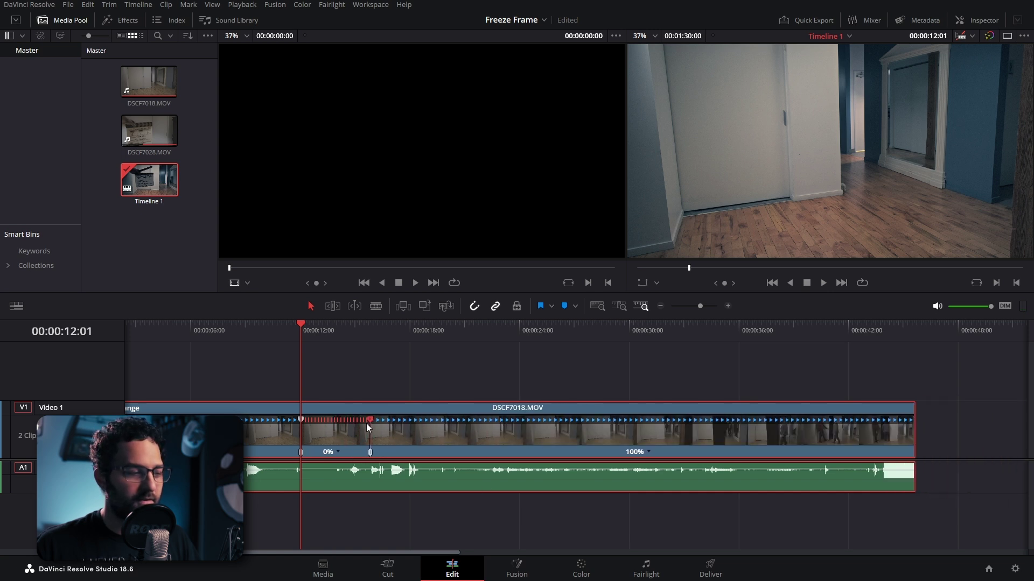
click(517, 568)
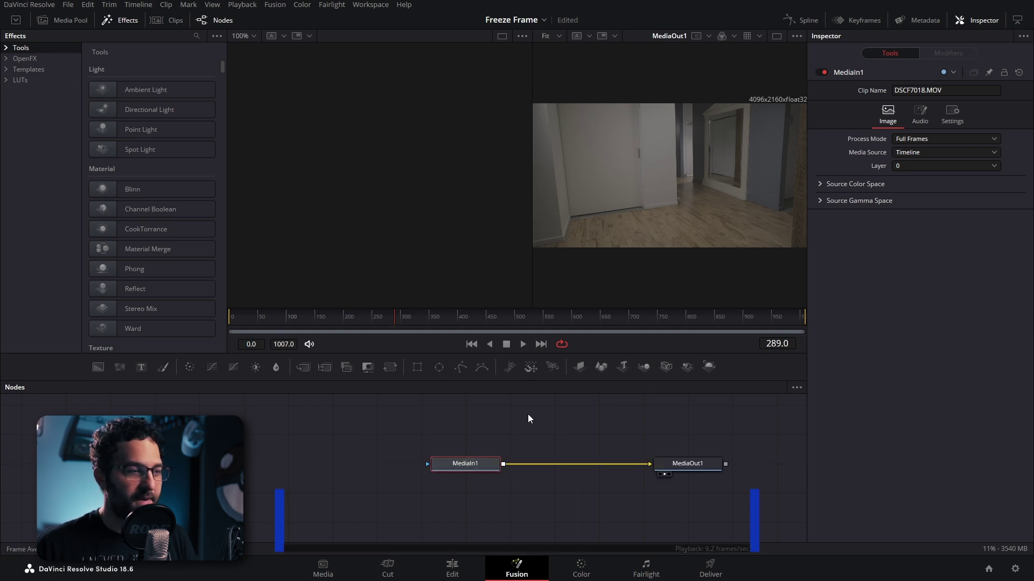
Insert a TimeStretcher node between MediaIn1 and MediaOut1 and clear its Source Time keyframe.
key(shift+space)
text(ti)
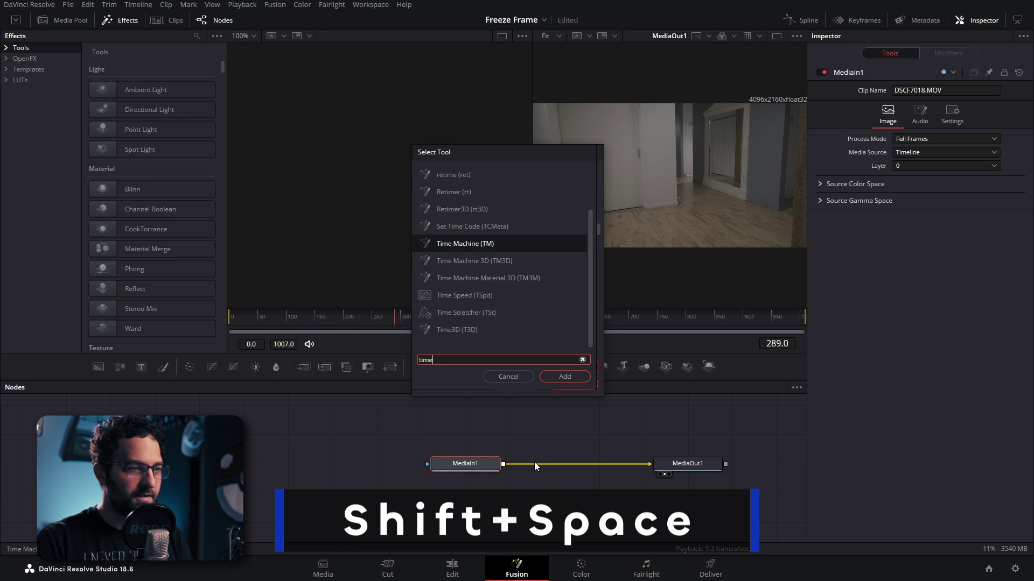
text(me)
key(Return)
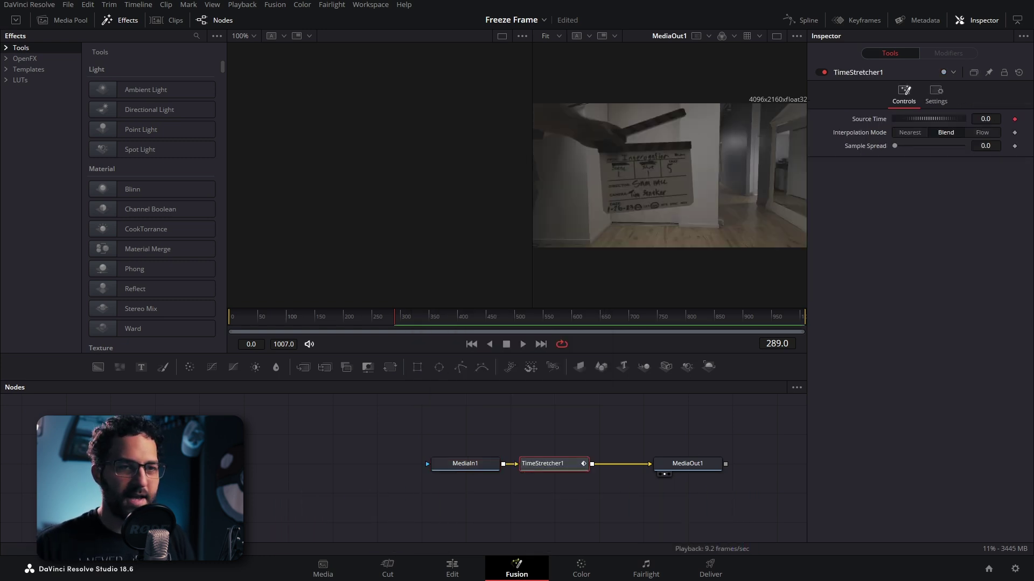
click(991, 100)
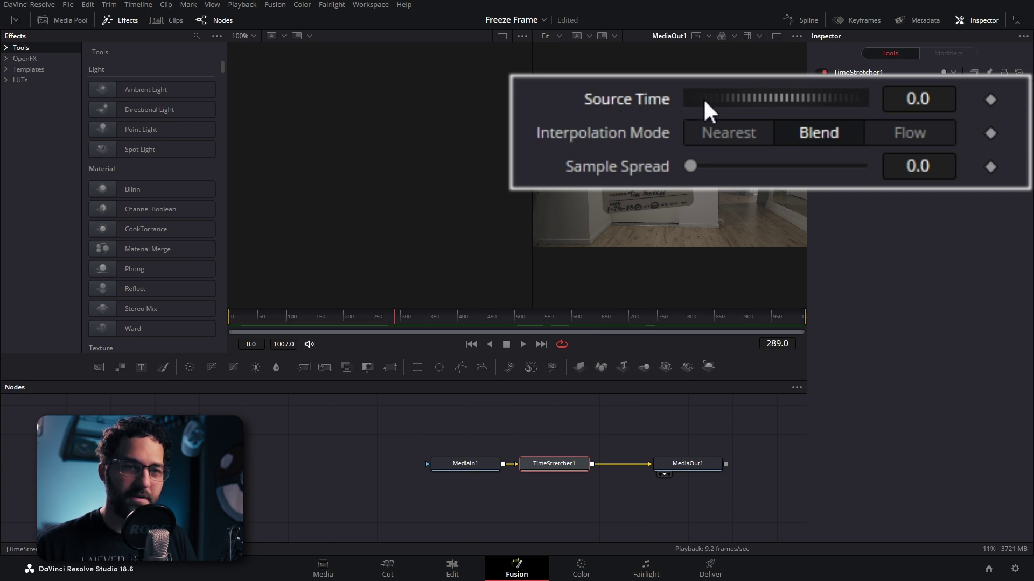
Scrub to around frame 764 and disable the TimeStretcher node.
click(460, 322)
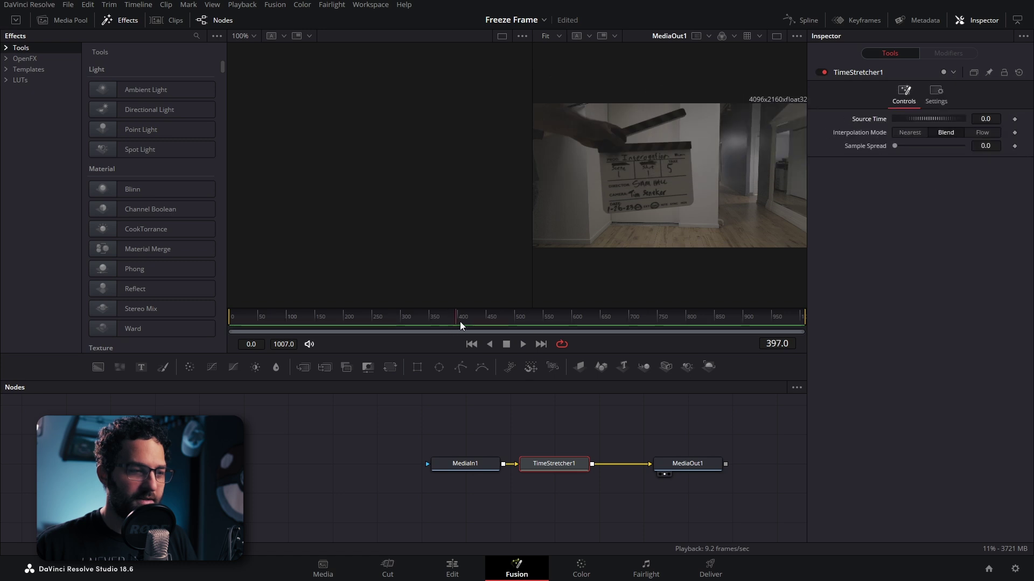
drag(660, 317, 668, 318)
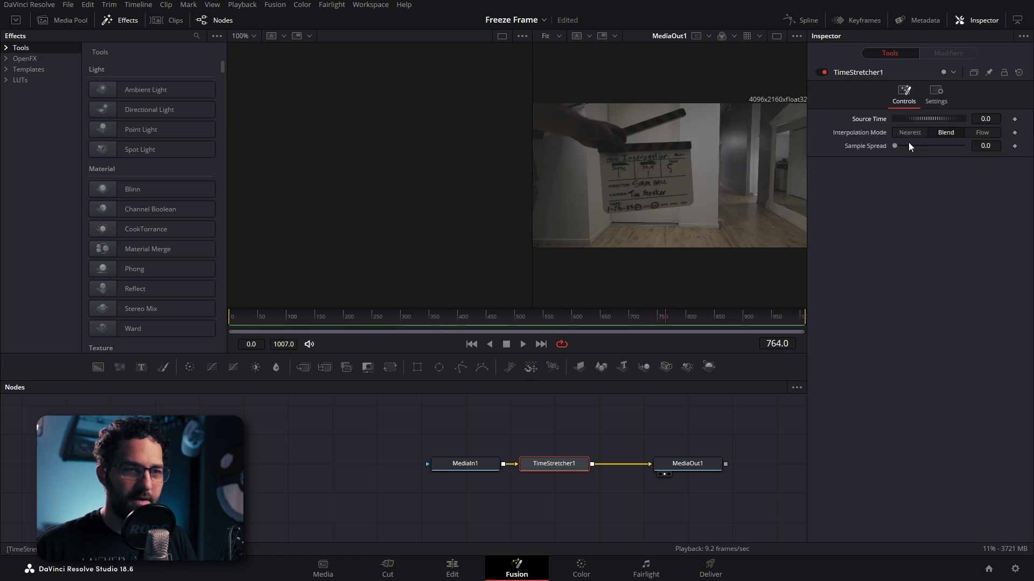
click(825, 72)
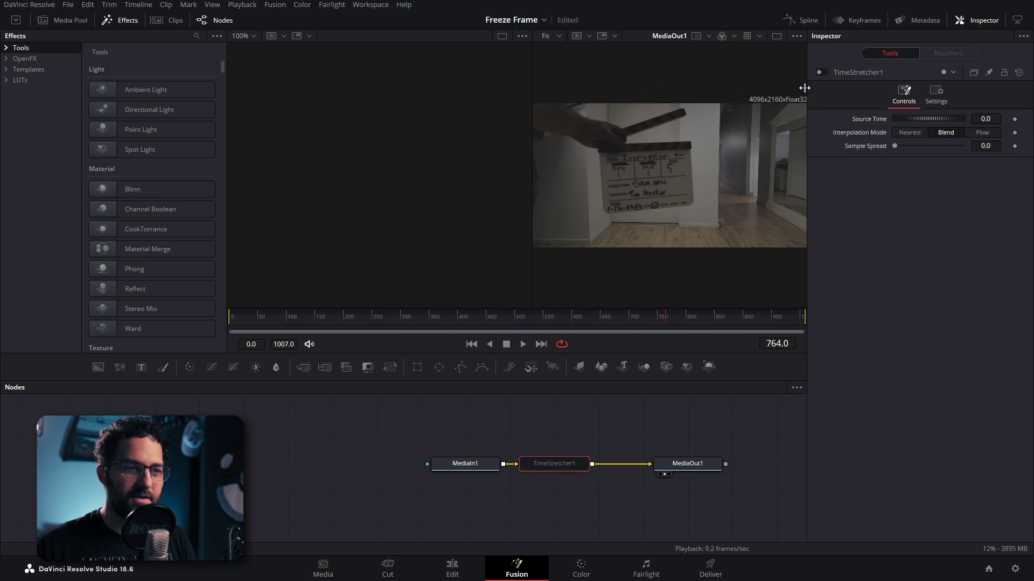
click(552, 323)
drag(552, 322, 663, 324)
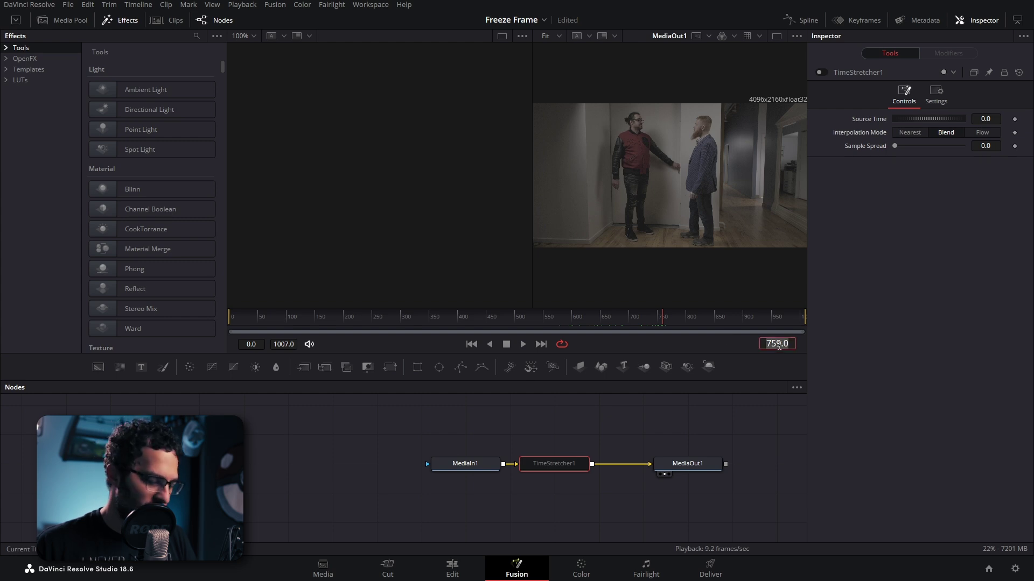
Turn TimeStretcher1 back on, set Source Time to 830, and choose Nearest interpolation.
click(987, 118)
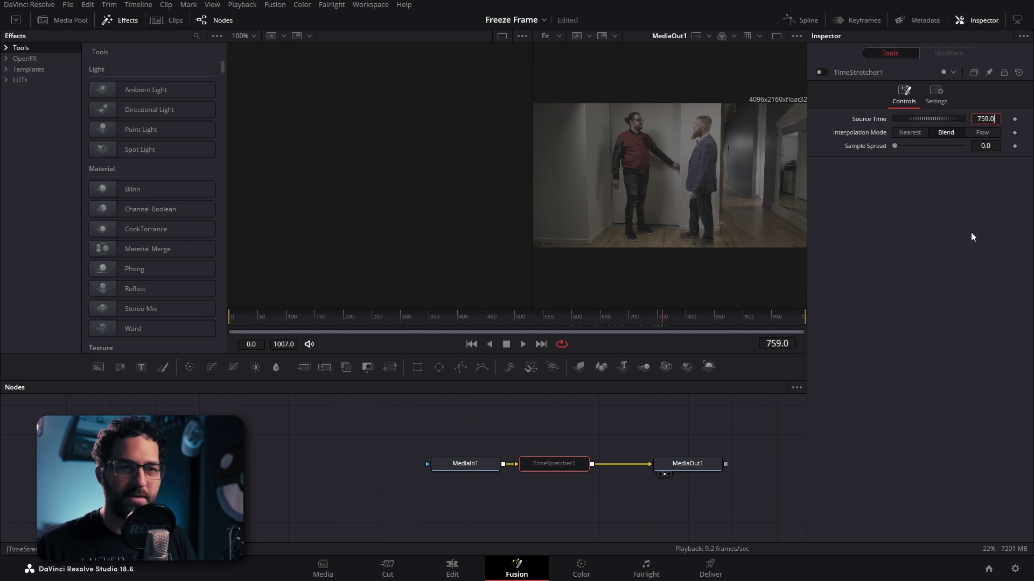
click(825, 71)
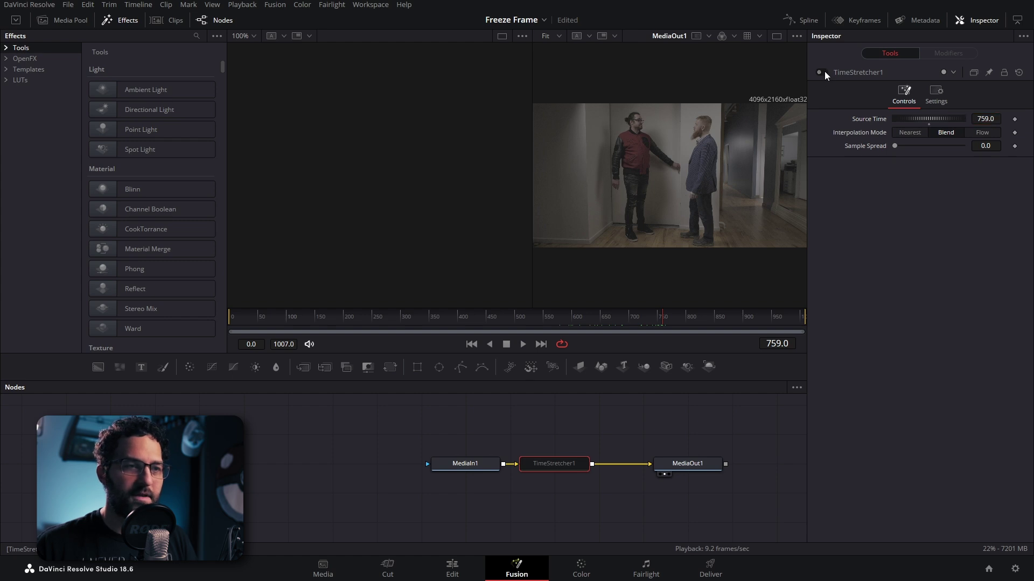
drag(615, 328, 577, 320)
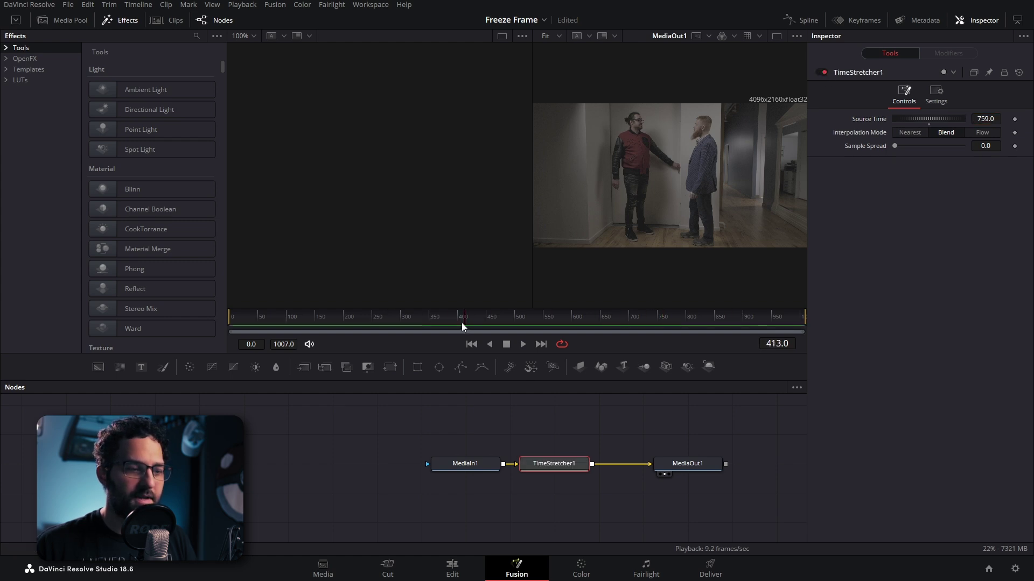
drag(848, 129, 977, 125)
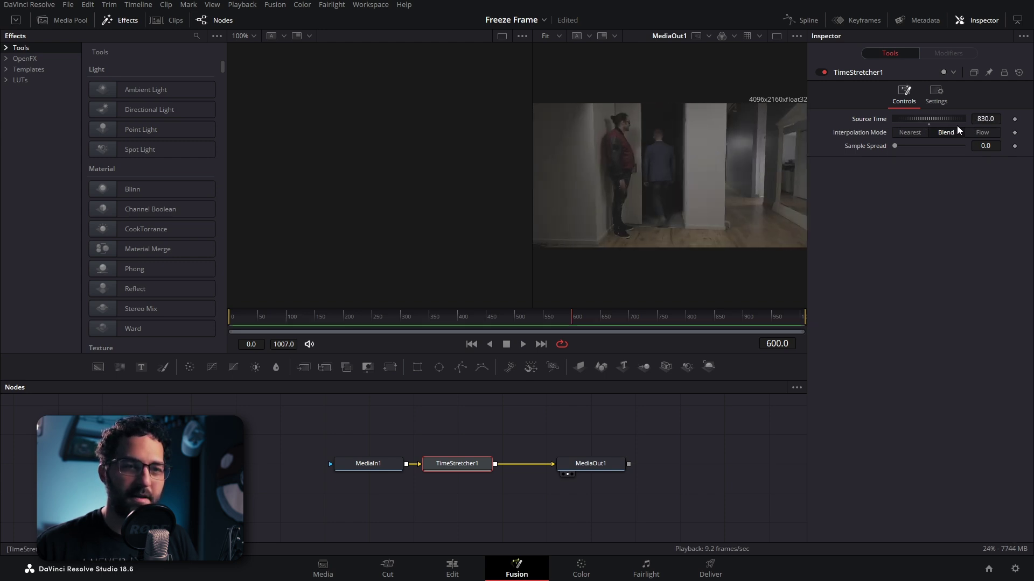
click(906, 133)
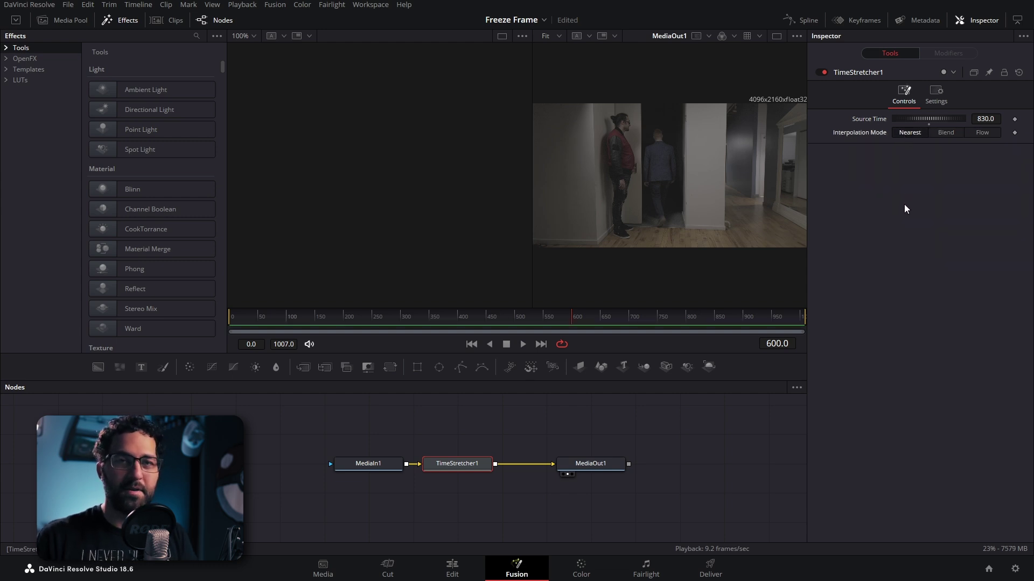
key(shift+3)
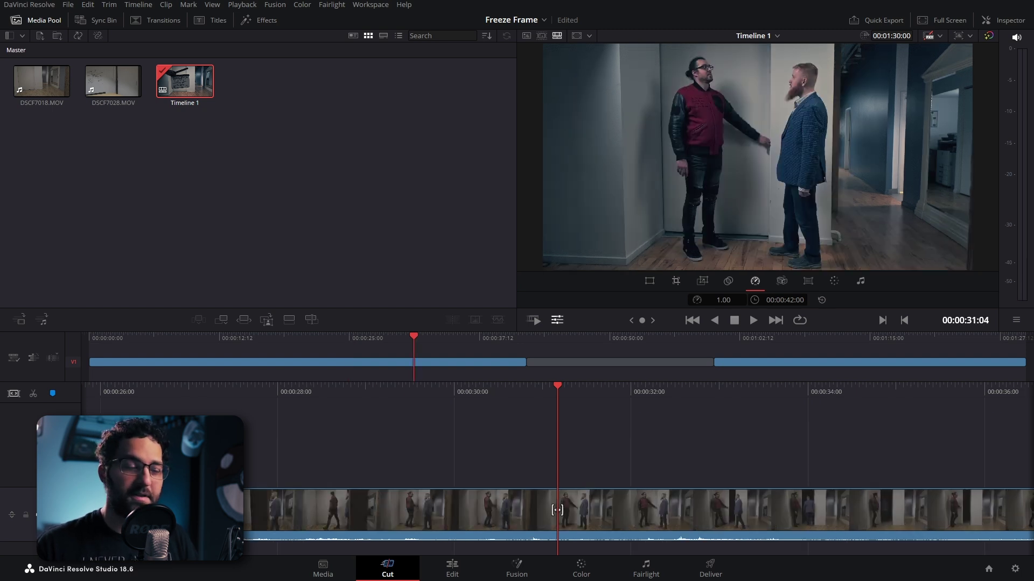
Play, stop, and step back two frames to pick the frame for the still.
key(space)
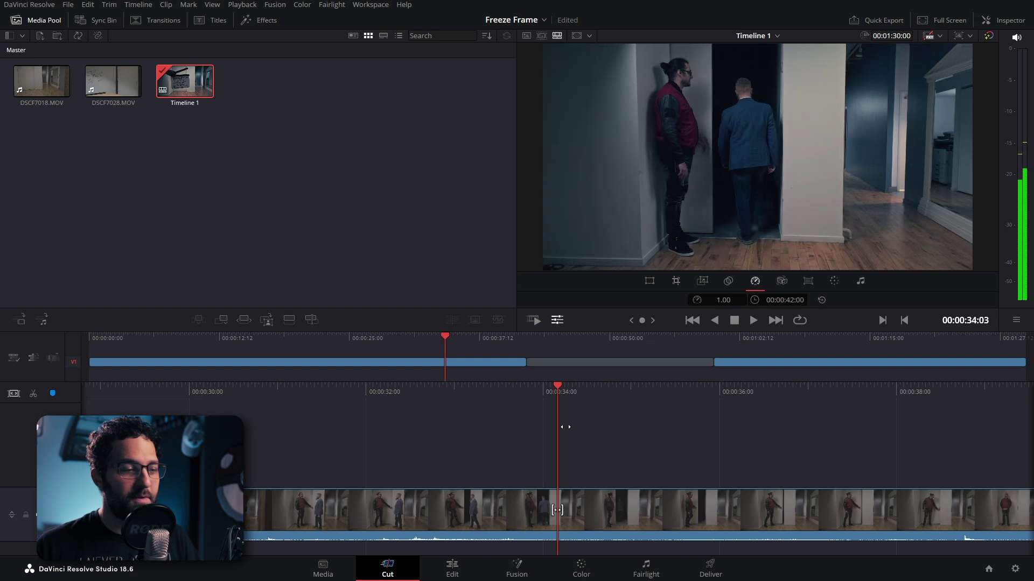
key(space)
key(Left)
key(Left)
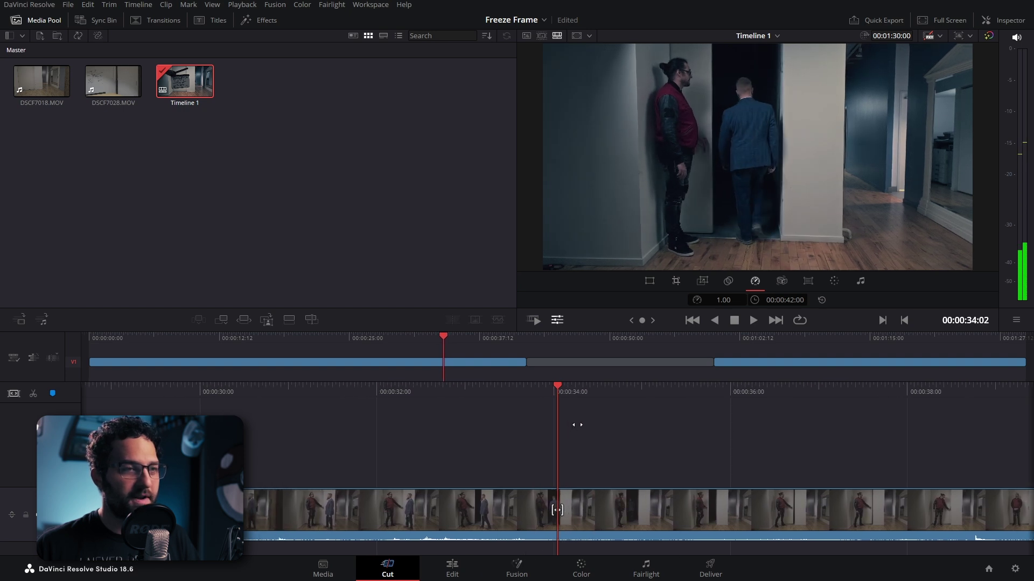
key(Left)
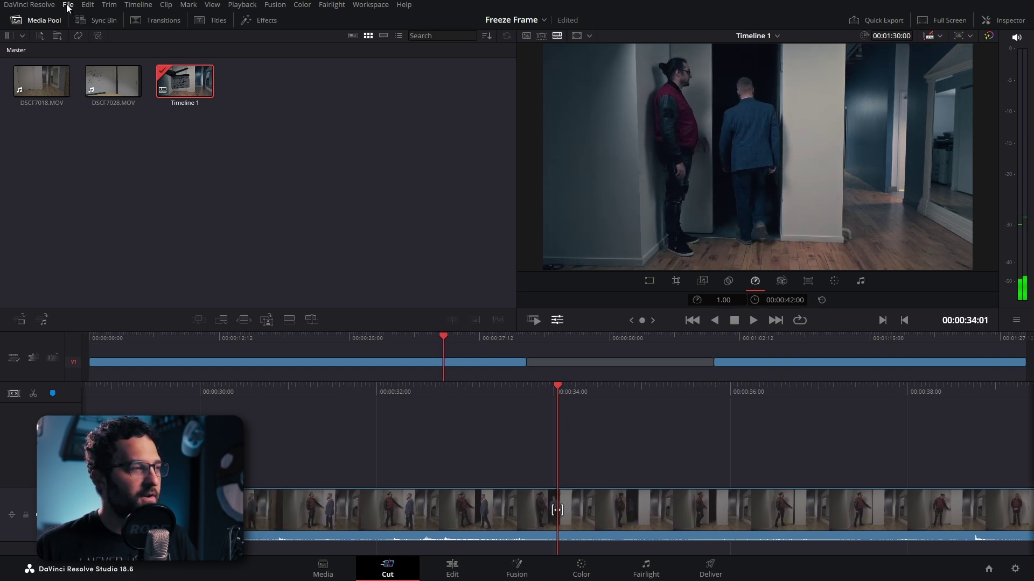
Export the current frame as a PNG still via File > Export.
click(68, 7)
mouse_move(84, 184)
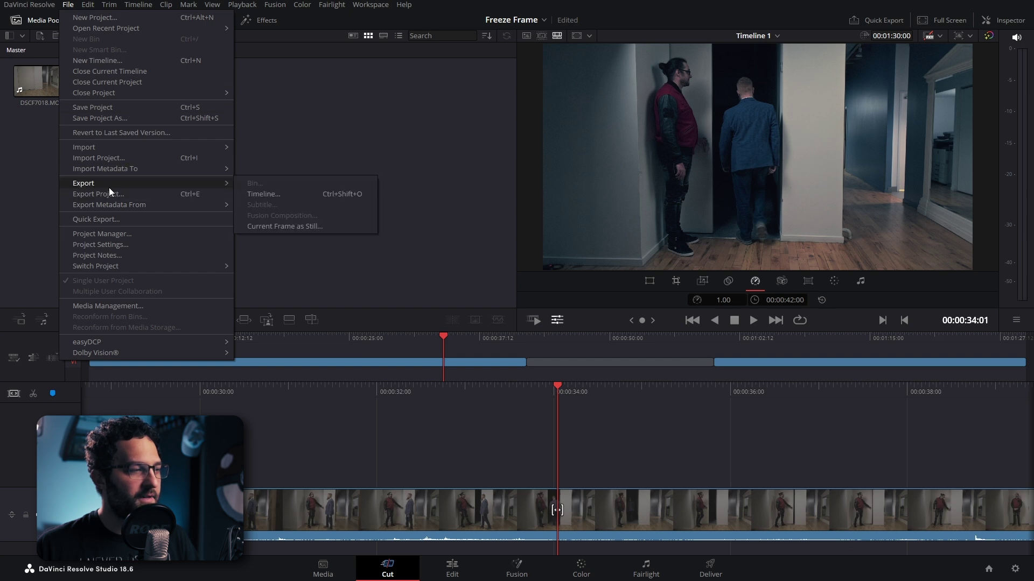
click(285, 229)
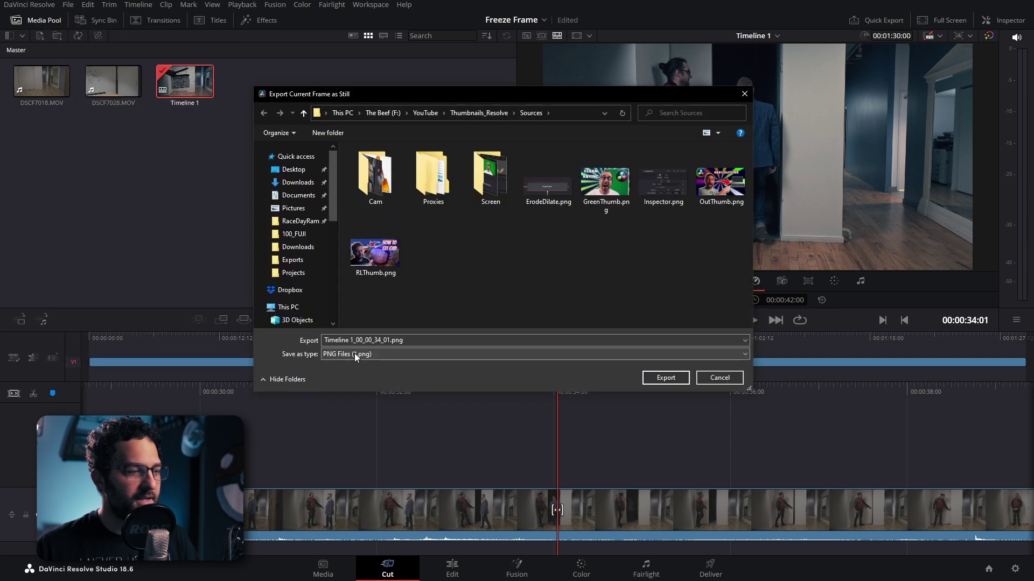
click(325, 357)
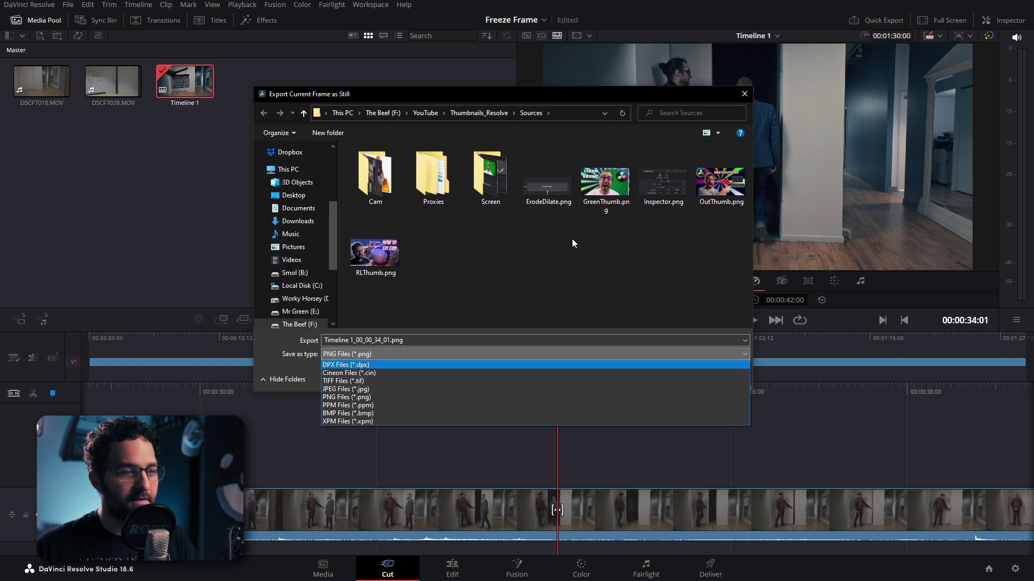
click(578, 251)
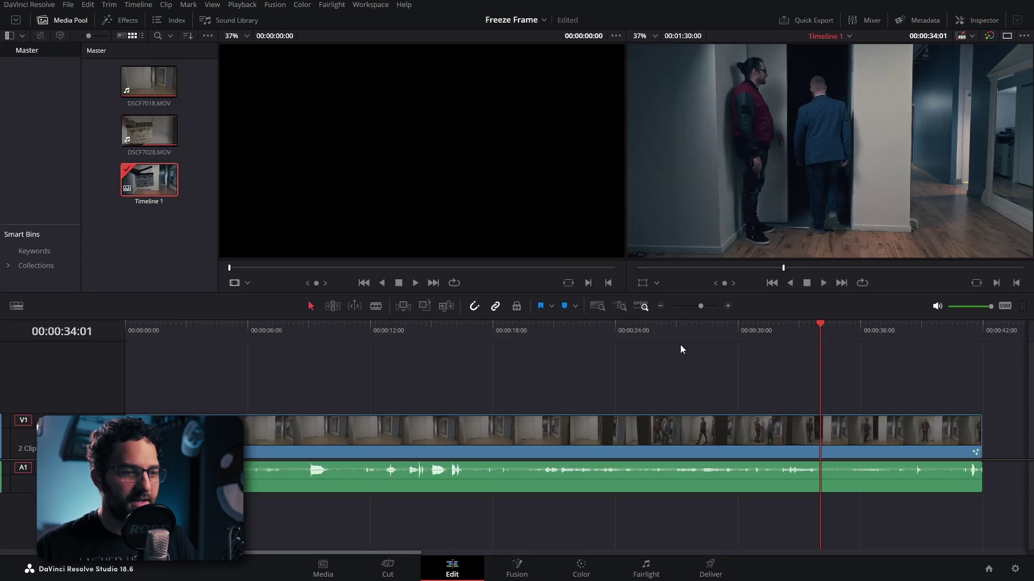
Choose File > Export > Current Frame as Still on the Edit page.
click(69, 5)
mouse_move(84, 183)
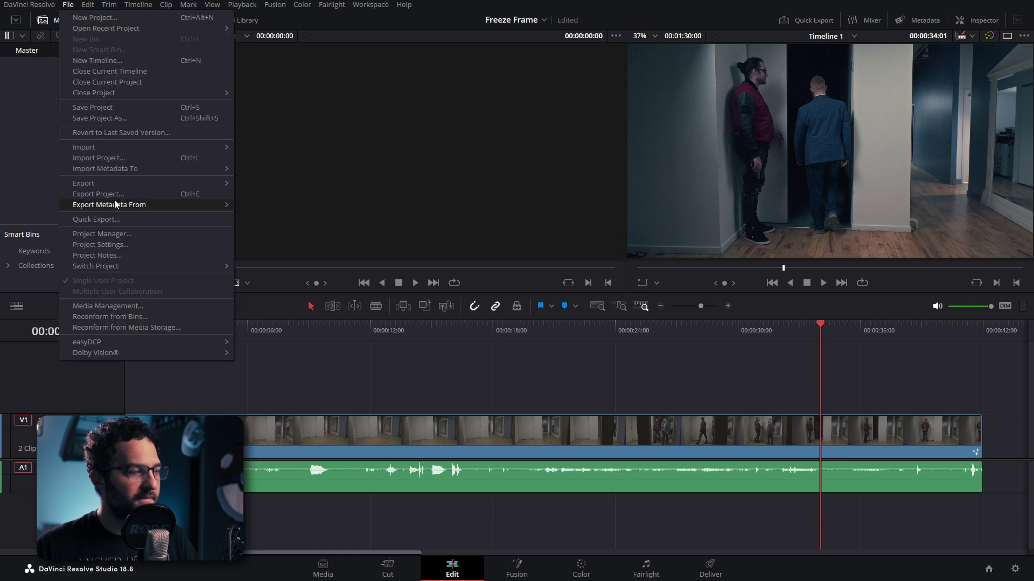
click(280, 226)
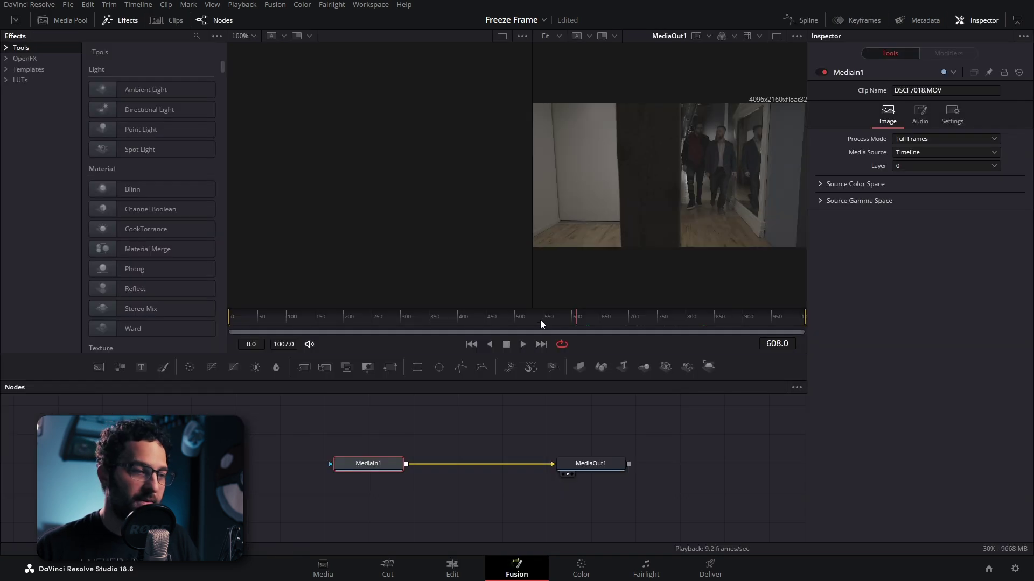
Scrub to around frame 733, then open the Save Image dialog and cancel it.
drag(540, 320, 660, 321)
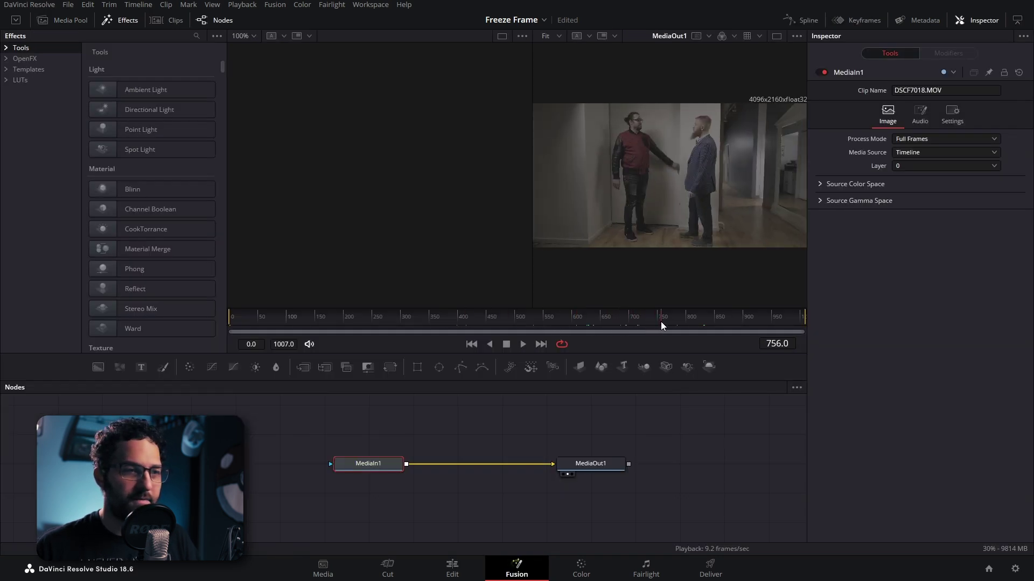
right_click(657, 160)
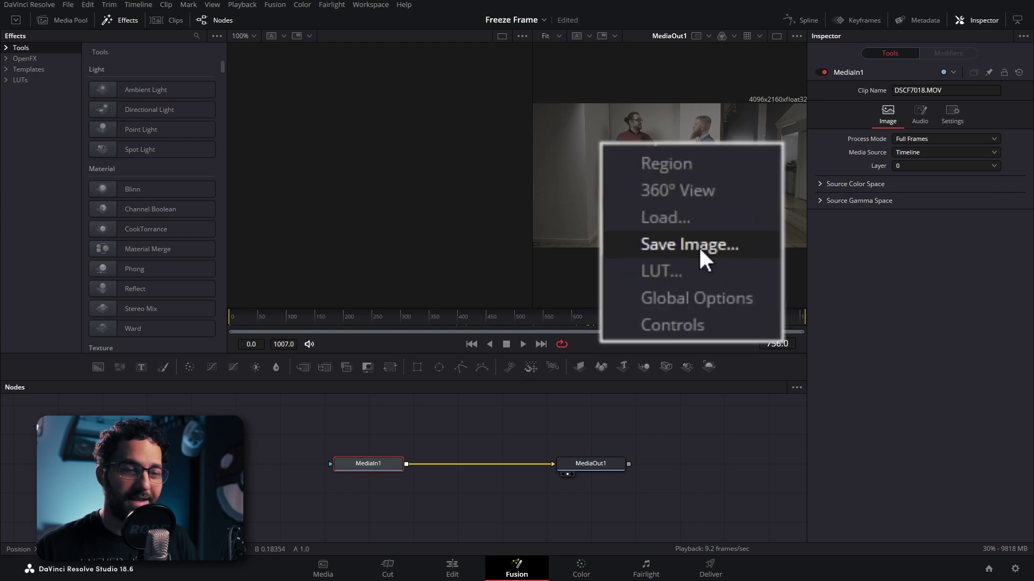
click(712, 247)
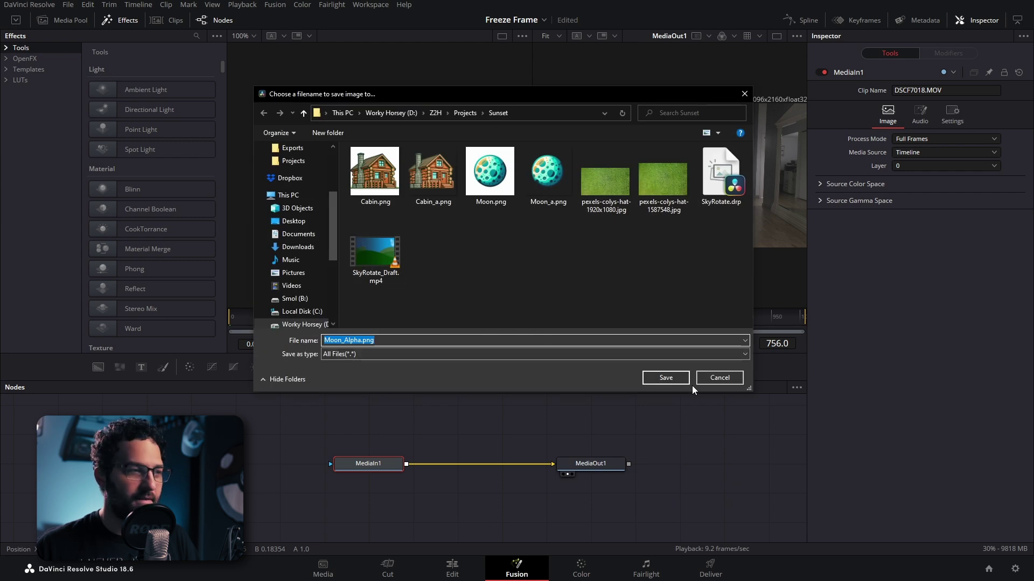
click(718, 378)
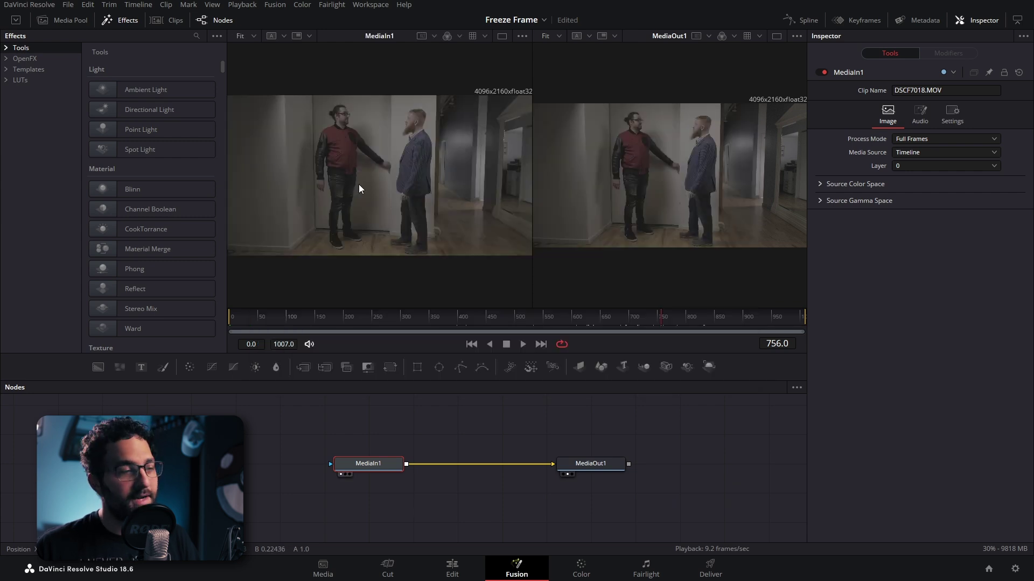
Insert a Blur node at size 30.7 between MediaIn1 and MediaOut1, comparing blurred and unblurred views.
click(275, 367)
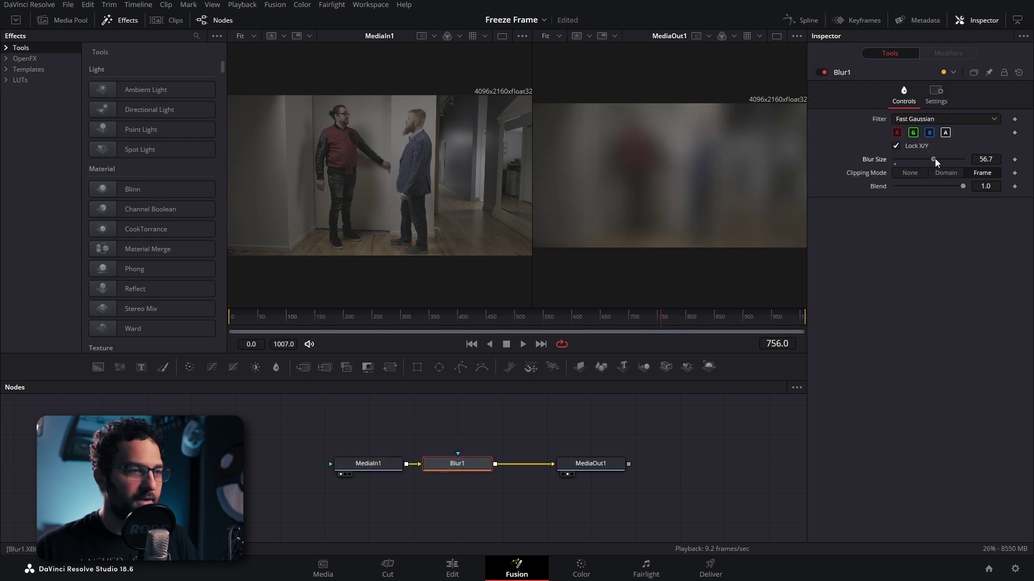
drag(922, 163, 915, 162)
click(429, 475)
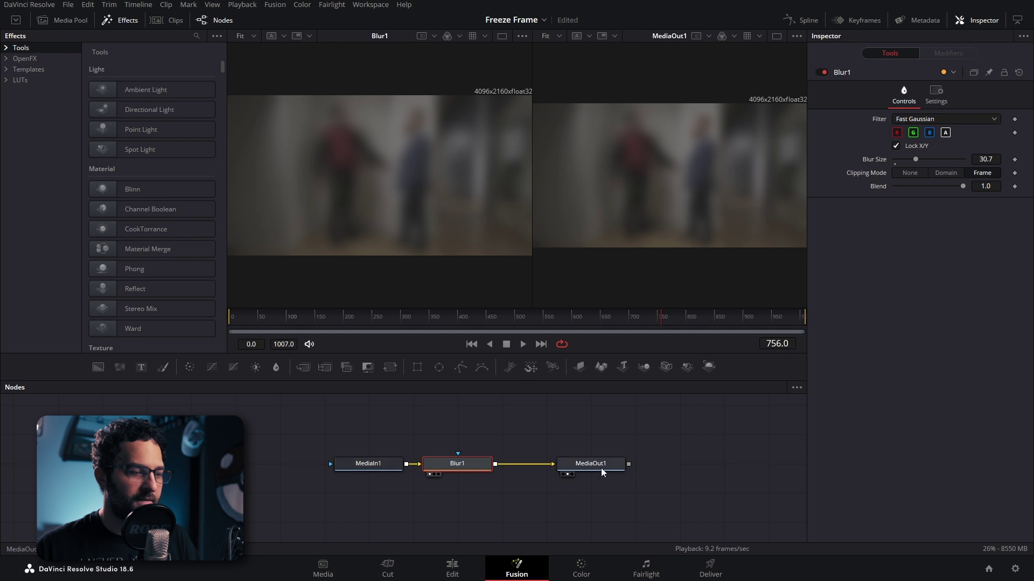
click(582, 467)
click(361, 468)
key(2)
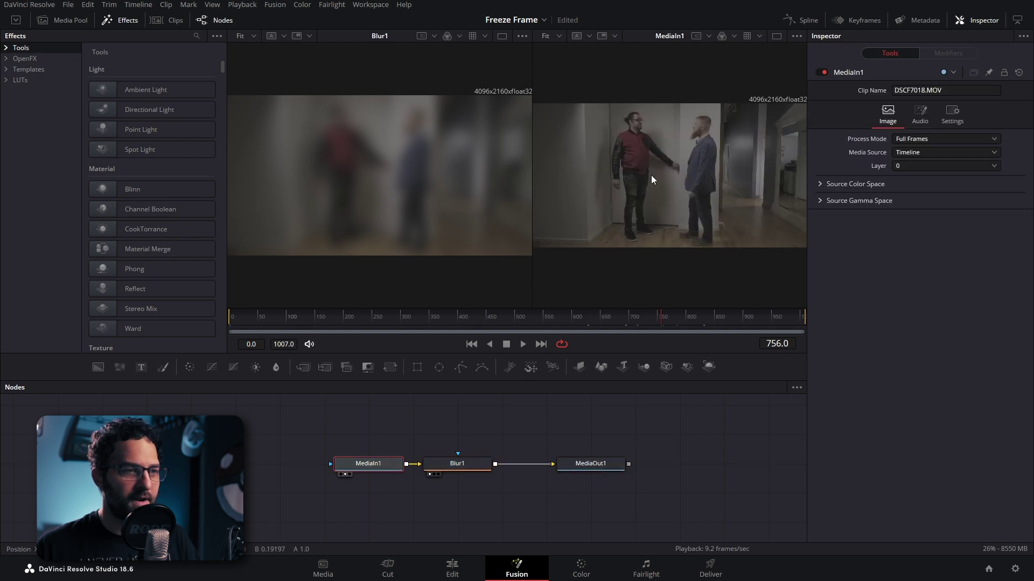
Open the left viewer's Save Image dialog and close it unsaved, then dismiss the right viewer menu.
right_click(361, 152)
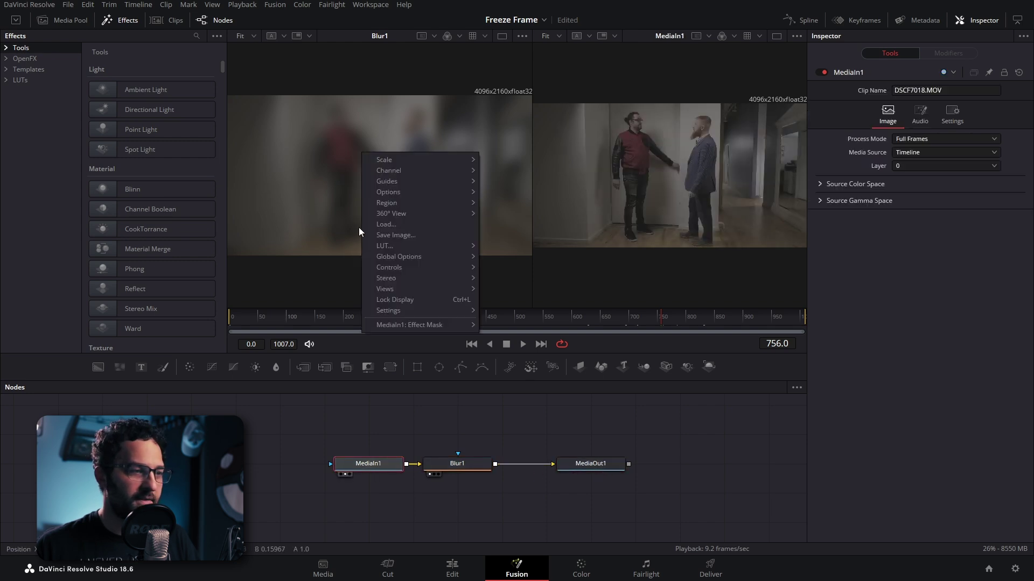
click(394, 238)
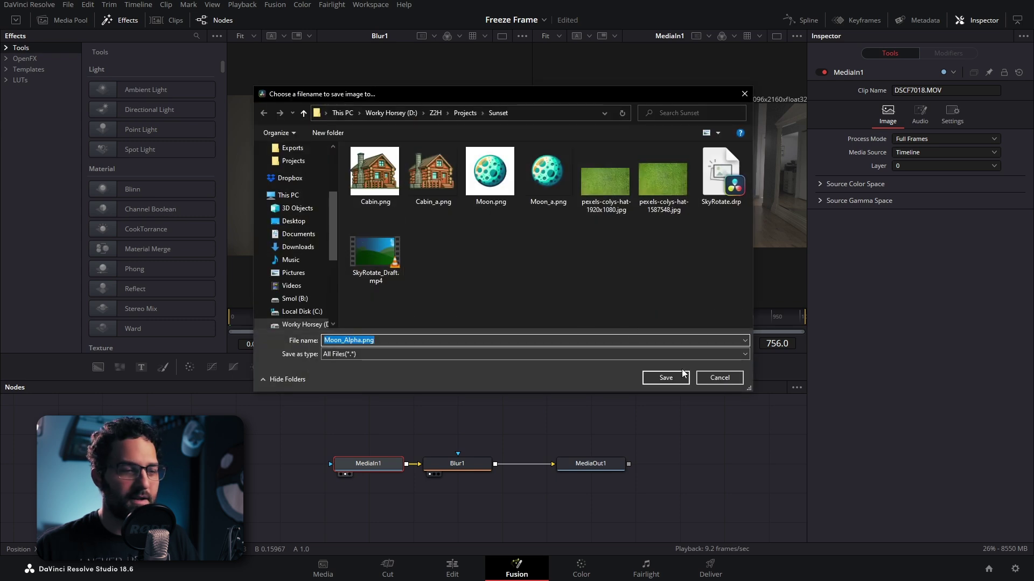
click(679, 375)
right_click(661, 166)
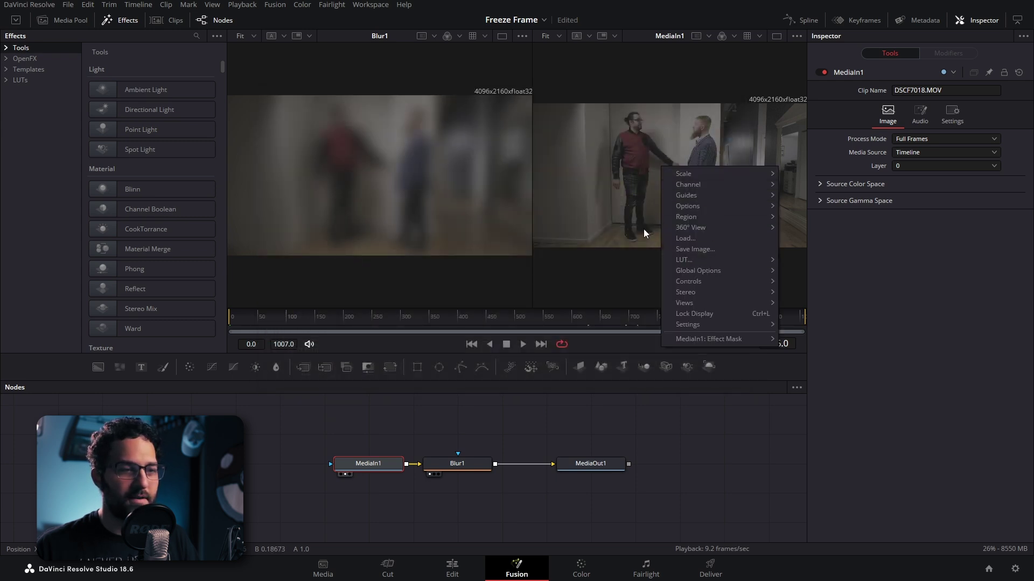
click(705, 146)
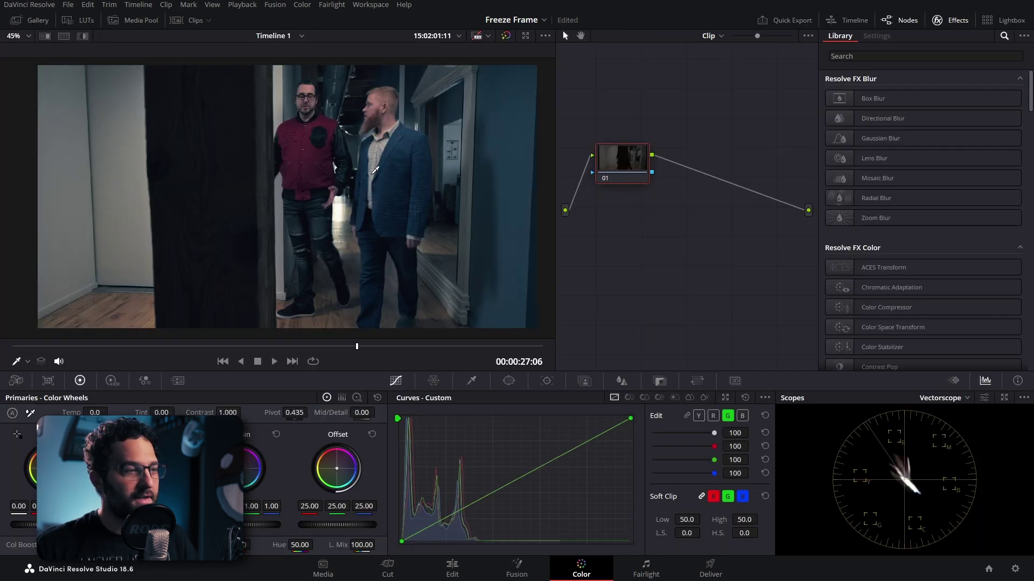
Grab still 1.1.1 of the current frame, then open and close its Gallery export dialog.
right_click(374, 169)
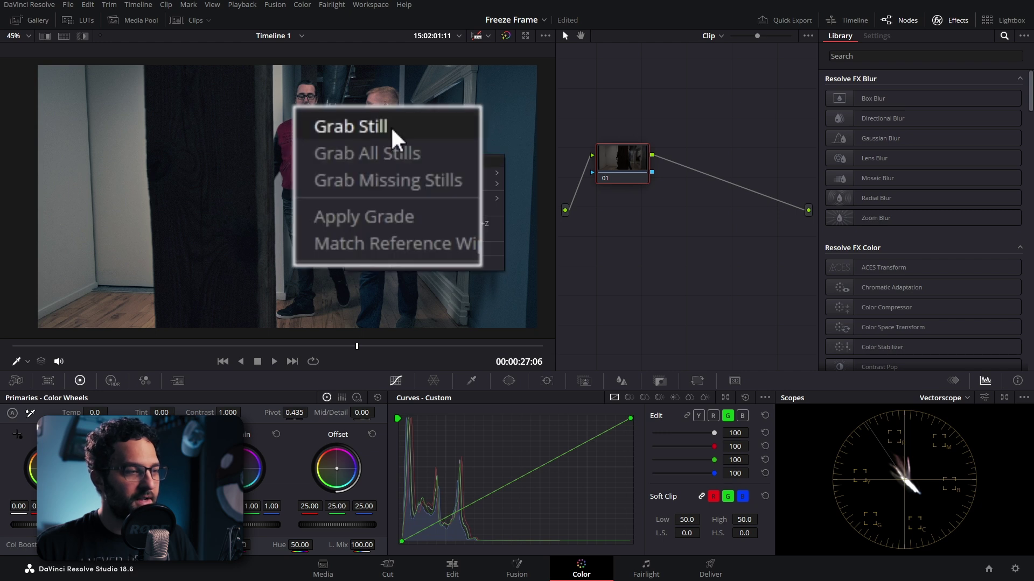
click(386, 177)
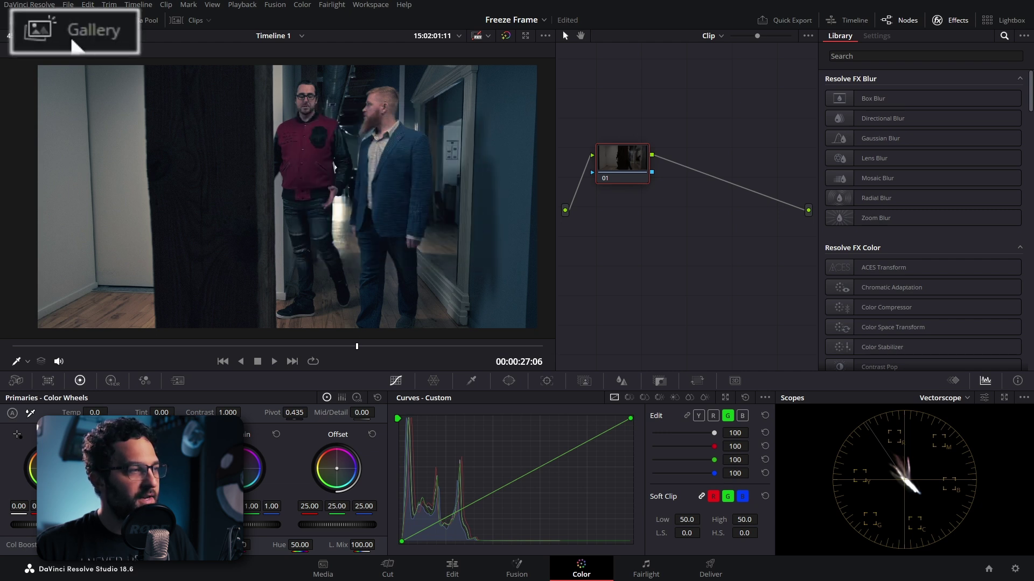
click(73, 42)
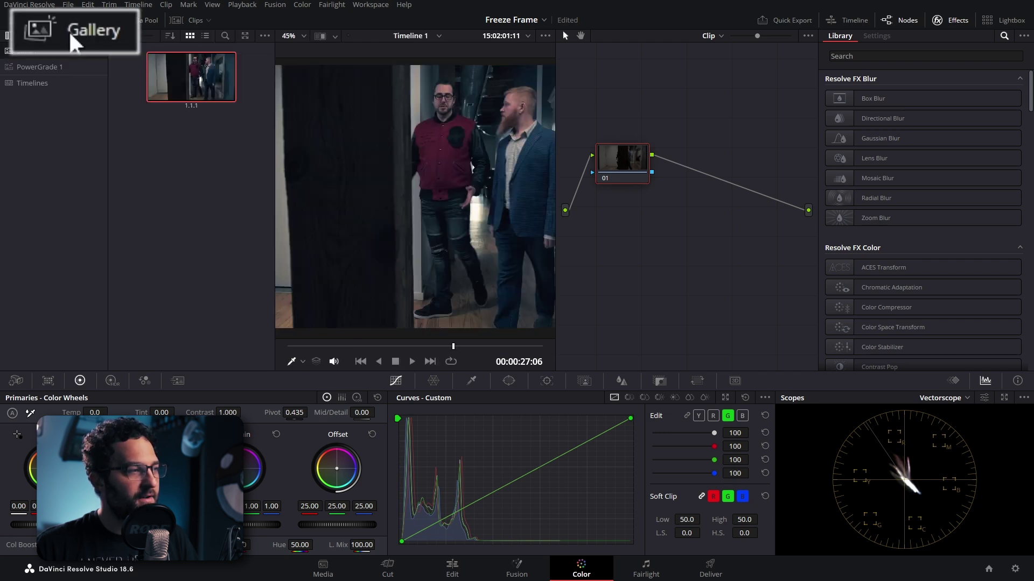
right_click(186, 78)
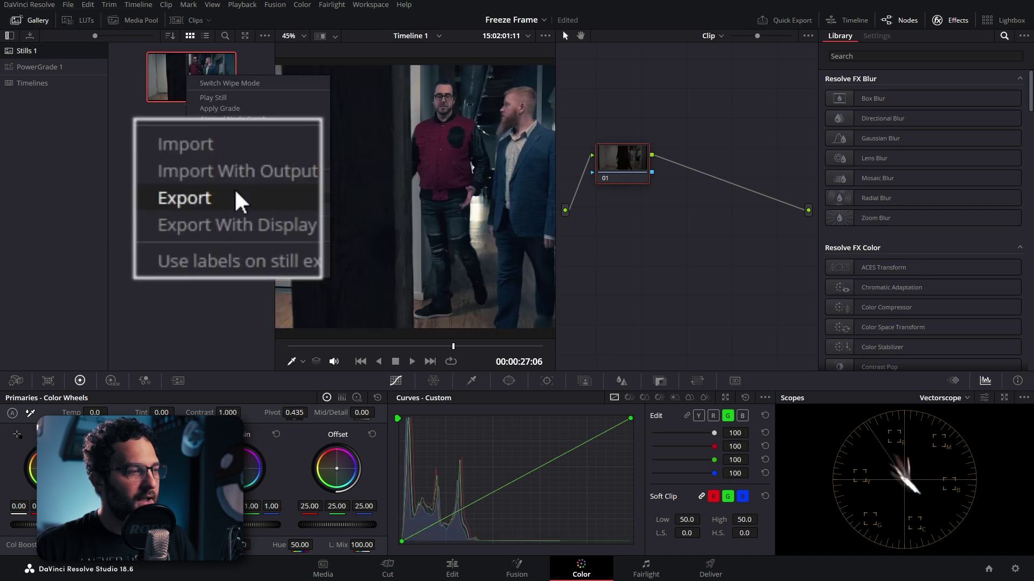
click(230, 200)
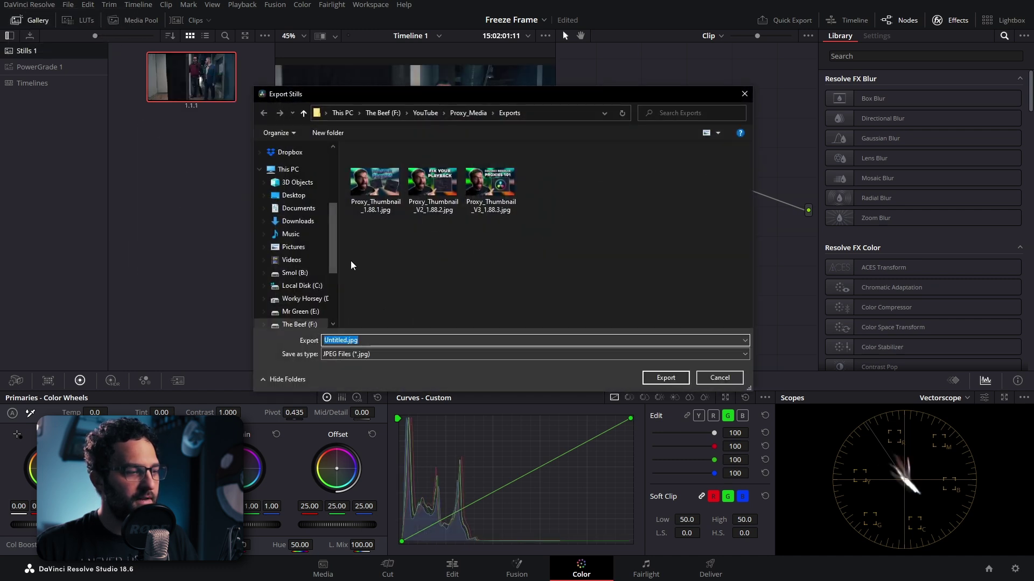
click(373, 353)
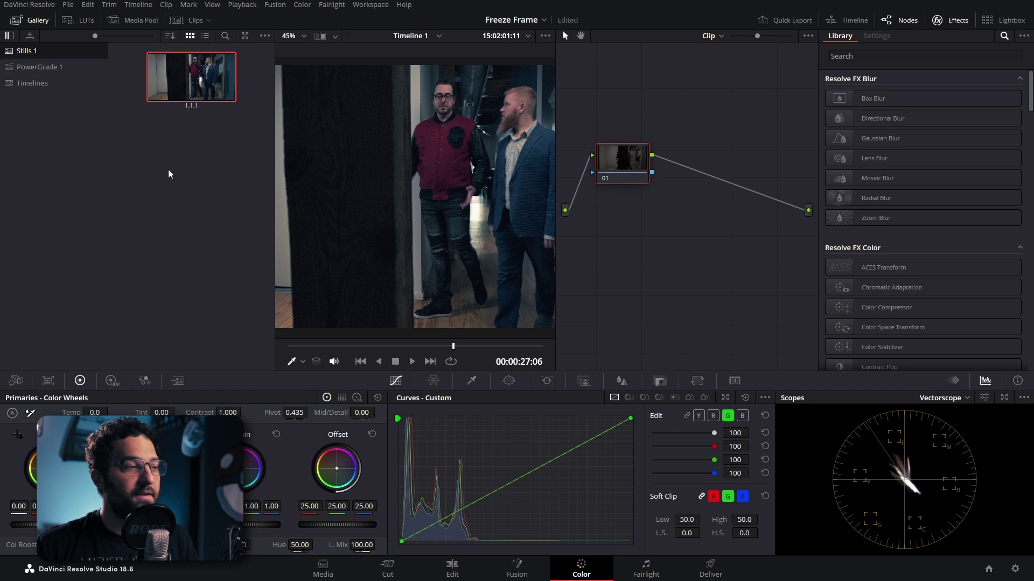
Grab a second still, 1.1.2, from a later frame and widen the viewer.
drag(416, 347, 389, 347)
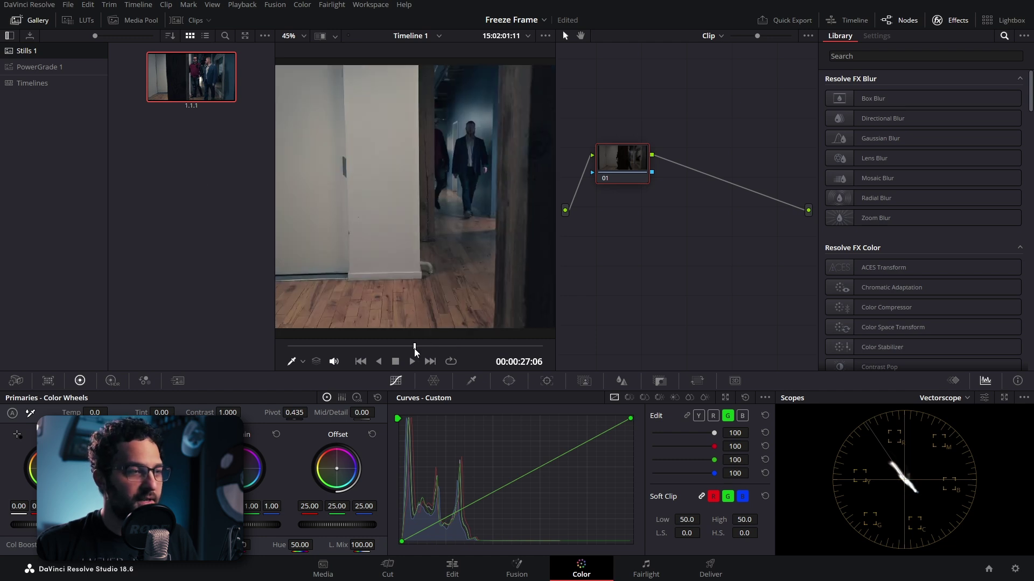
click(509, 347)
key(ctrl+alt+g)
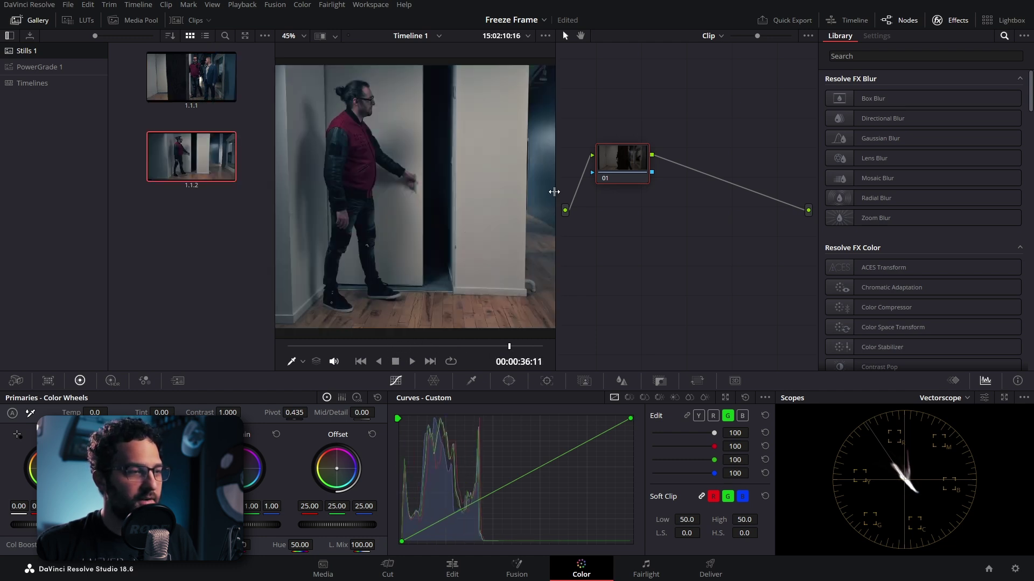
drag(556, 186, 620, 185)
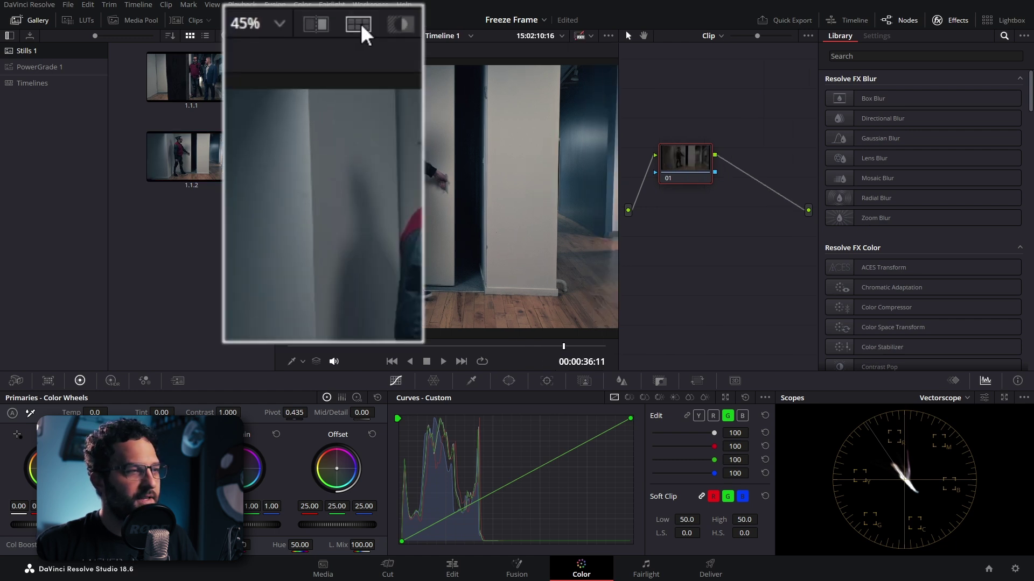
Turn on split-screen in Selected Still Images mode and hide the Gallery.
click(339, 36)
click(295, 54)
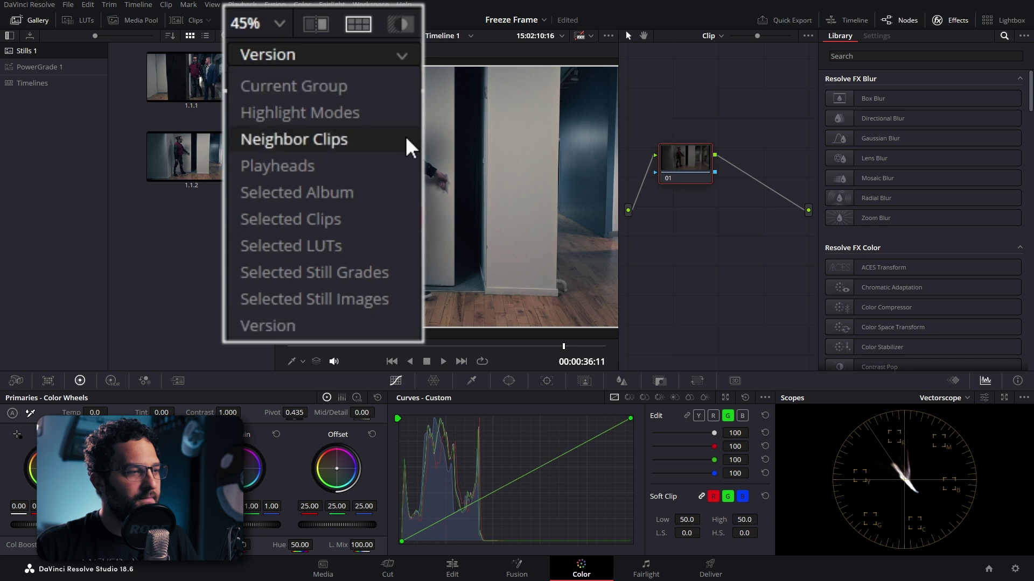
click(349, 304)
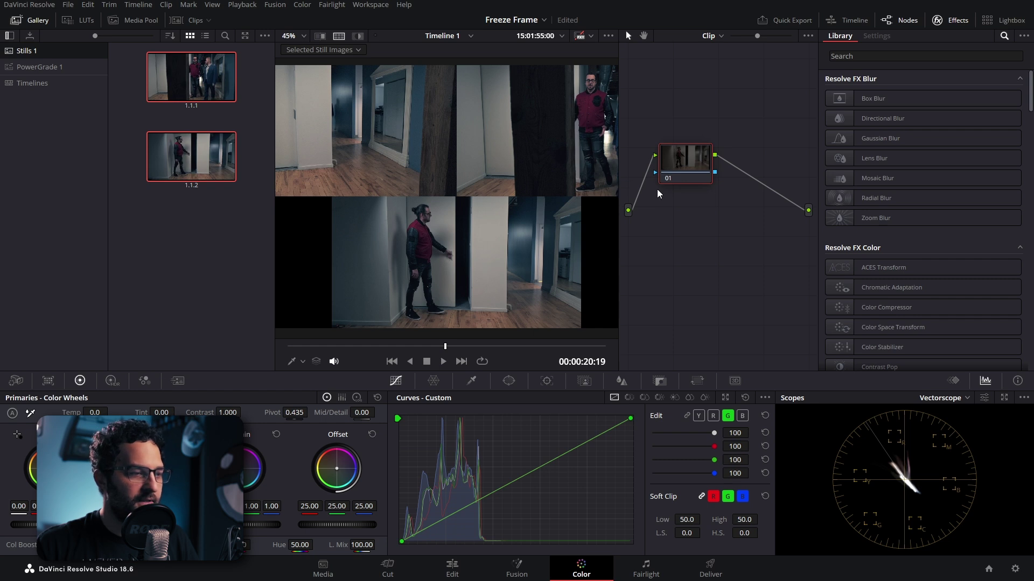
click(32, 20)
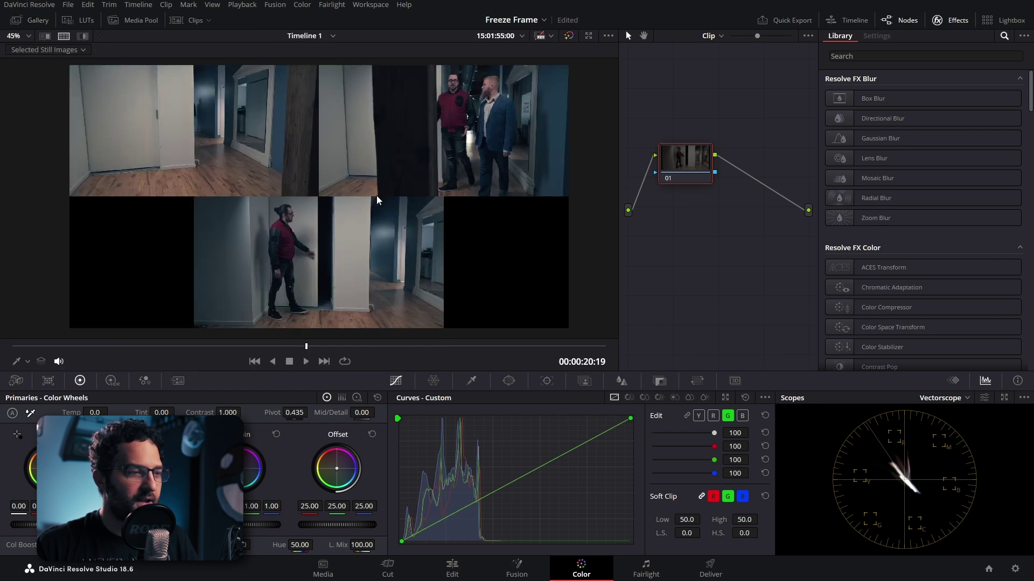